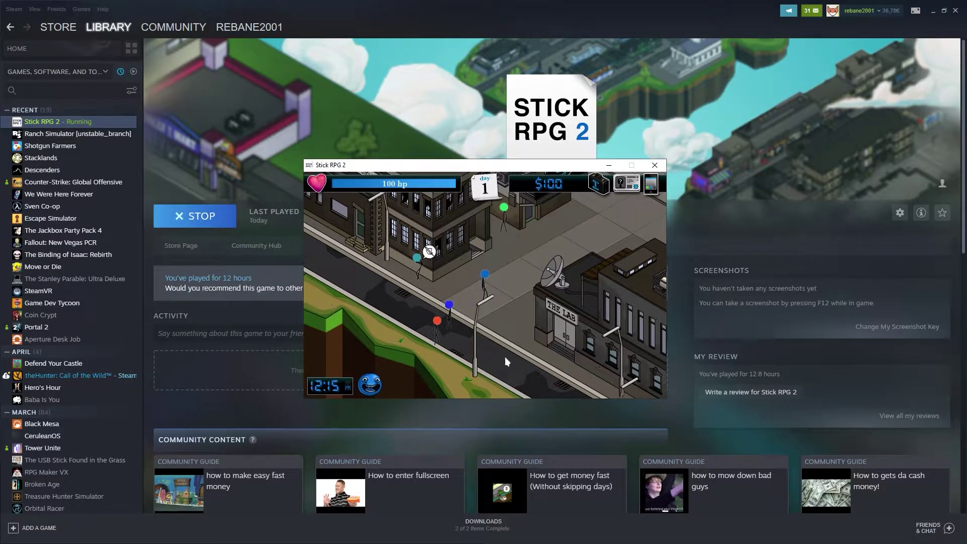
Step: Walk the stick character a short way left along the street outside The Lab
{"action": "key", "text": "Up"}
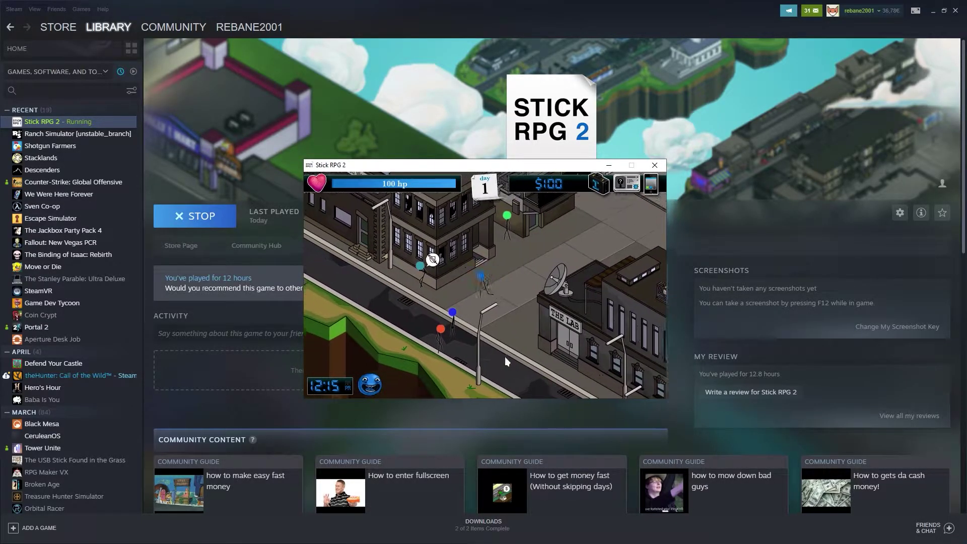
{"action": "key", "text": "Left"}
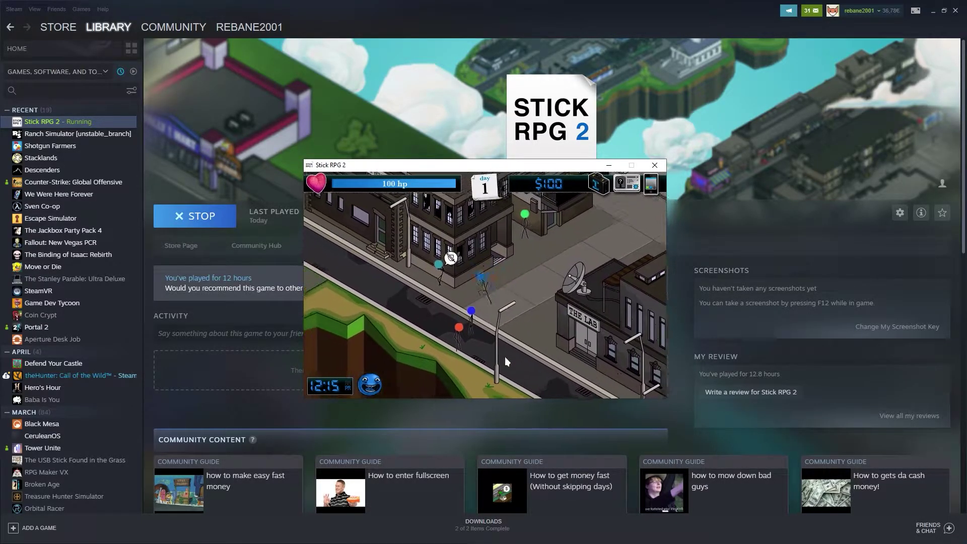
{"action": "key", "text": "Left"}
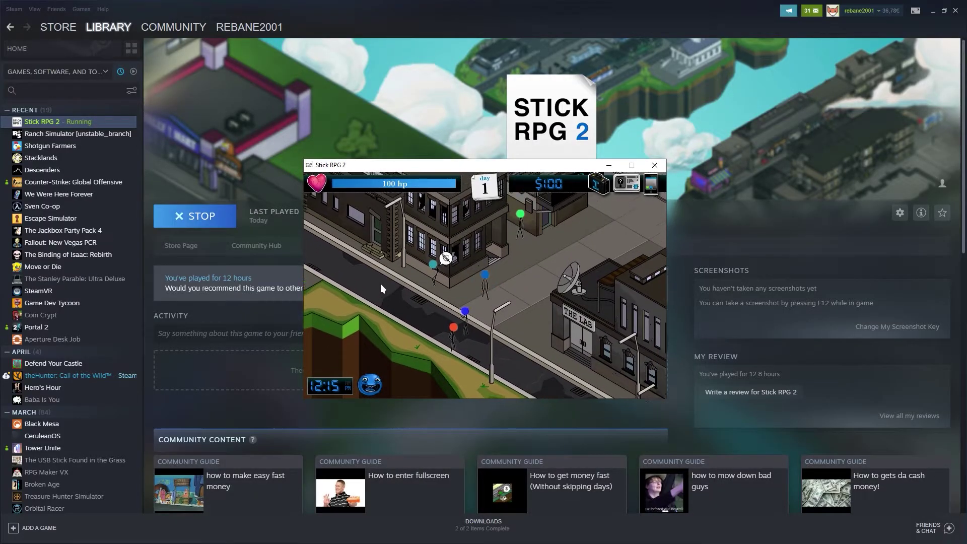
{"action": "key", "text": "Left"}
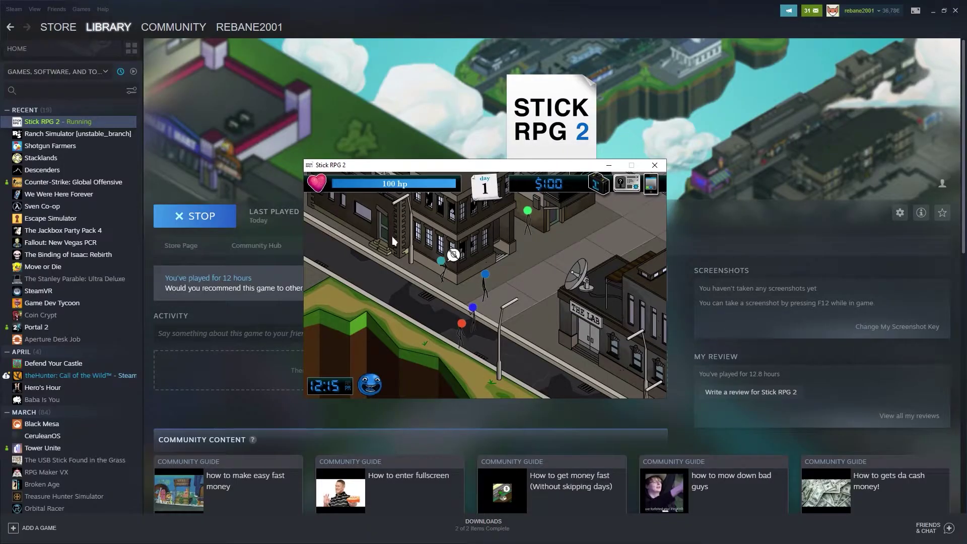
Step: Turn FULLSCREEN on from the phone's Options menu, then switch it back off
{"action": "left_click", "coordinate": [652, 186]}
{"action": "left_click", "coordinate": [480, 327]}
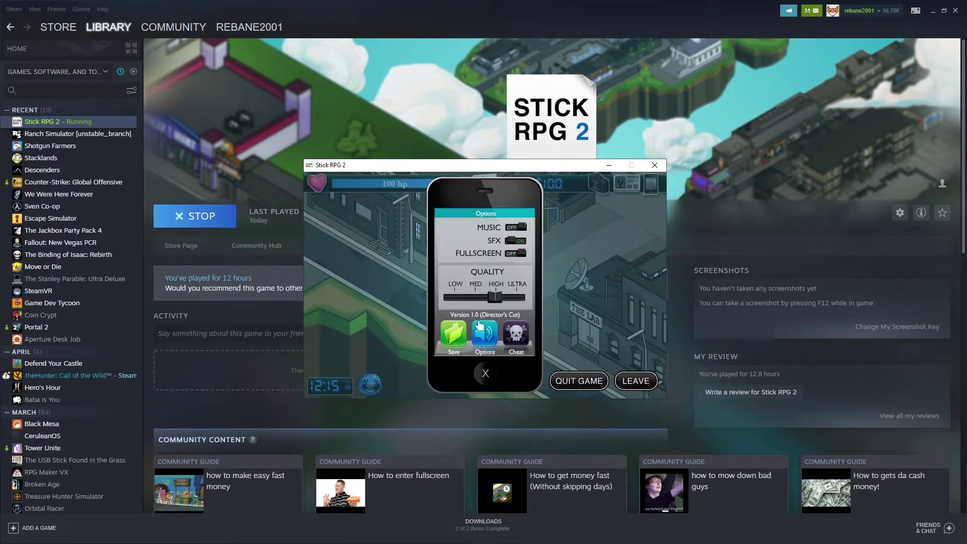
{"action": "left_click", "coordinate": [516, 250]}
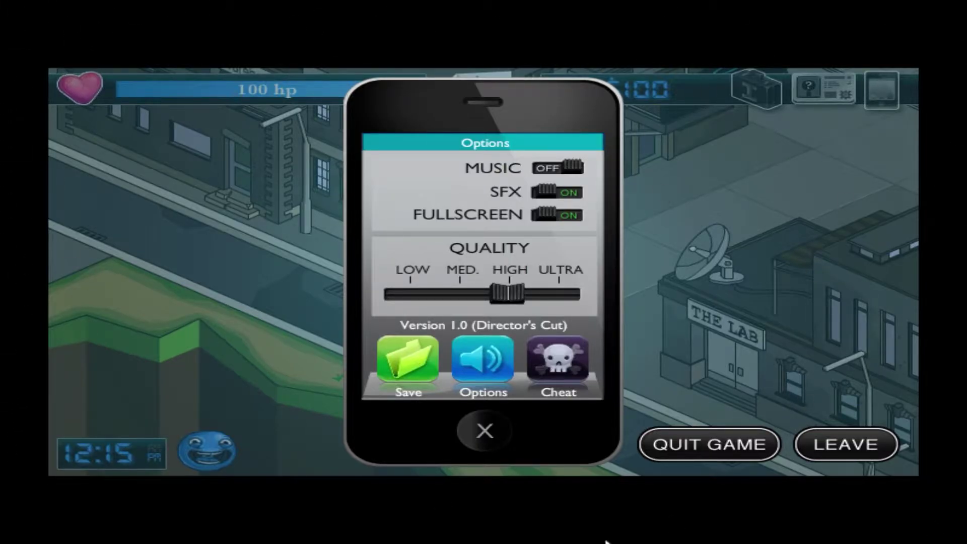
{"action": "left_click", "coordinate": [566, 217]}
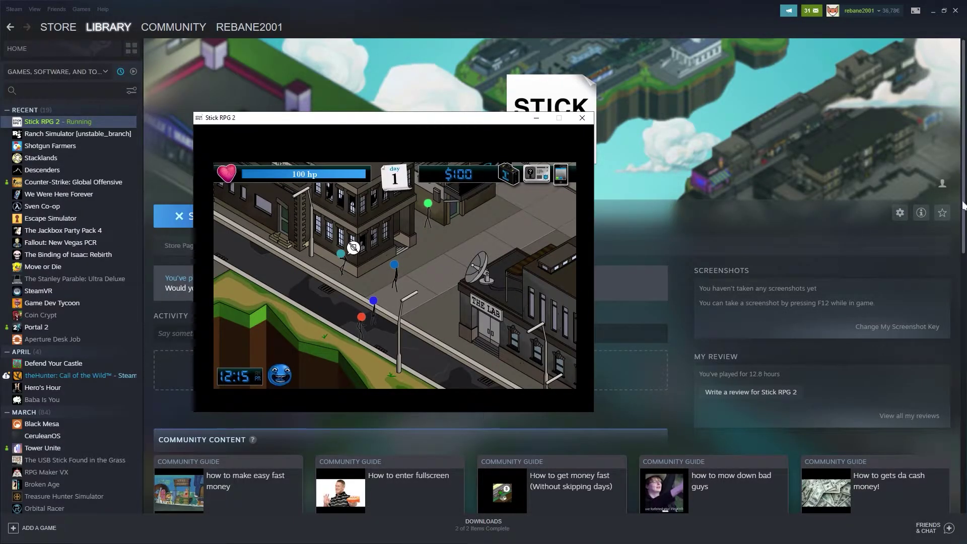
Step: Move the Stick RPG 2 HD window to a new spot and maximize it
{"action": "left_click", "coordinate": [559, 175]}
{"action": "left_click_drag", "start_coordinate": [560, 175], "coordinate": [365, 151]}
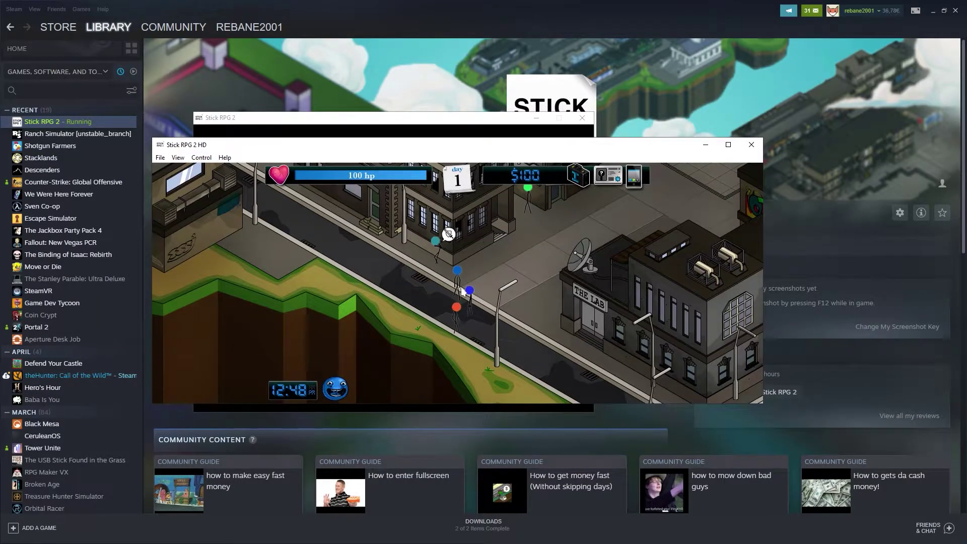
{"action": "double_click", "coordinate": [311, 145]}
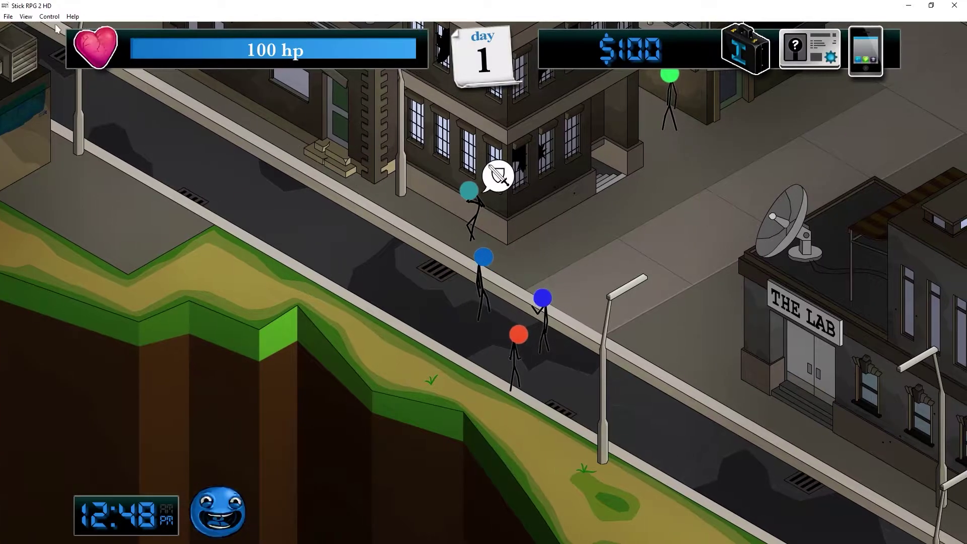
Step: Try View > Full Screen, exit with Esc, restore the window size, then close the game
{"action": "left_click", "coordinate": [25, 16]}
{"action": "left_click", "coordinate": [48, 79]}
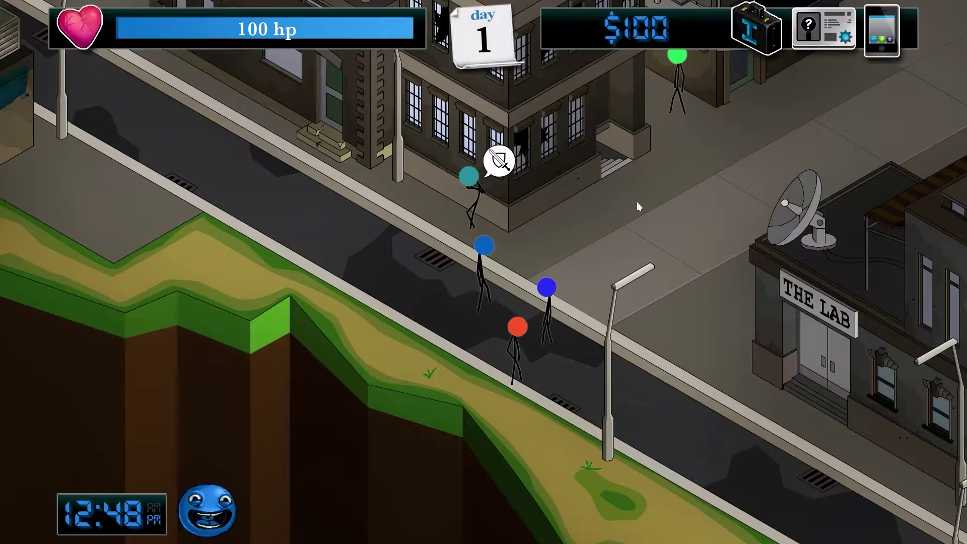
{"action": "key", "text": "Escape"}
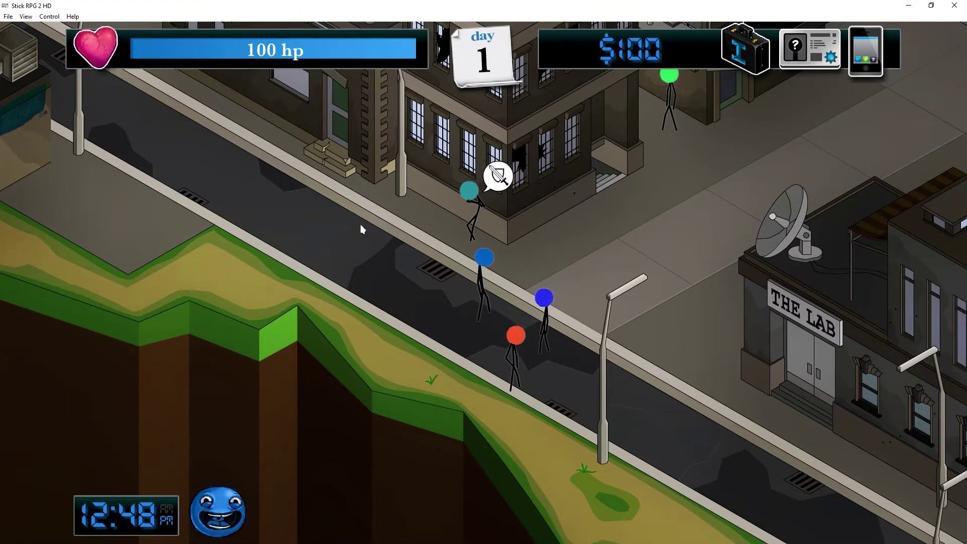
{"action": "left_click", "coordinate": [931, 5]}
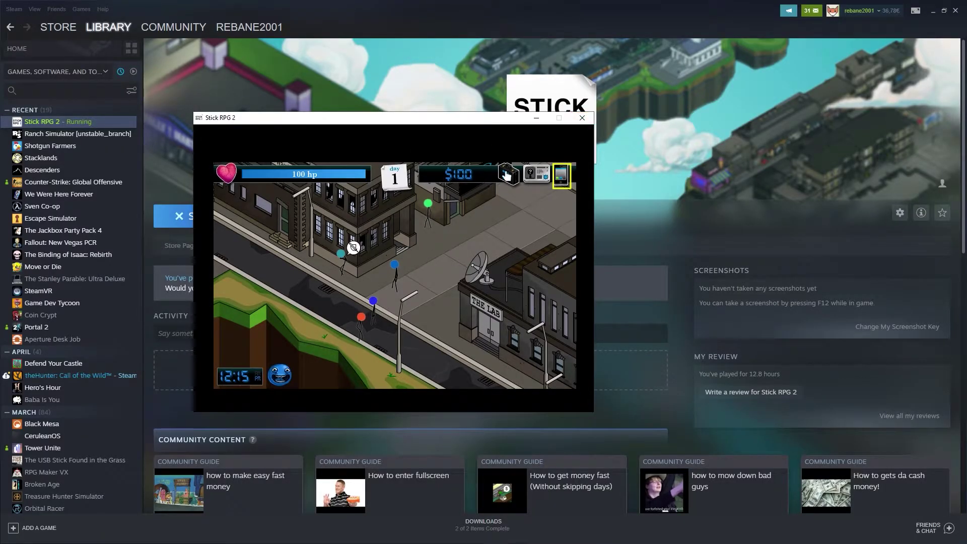
{"action": "left_click", "coordinate": [582, 120]}
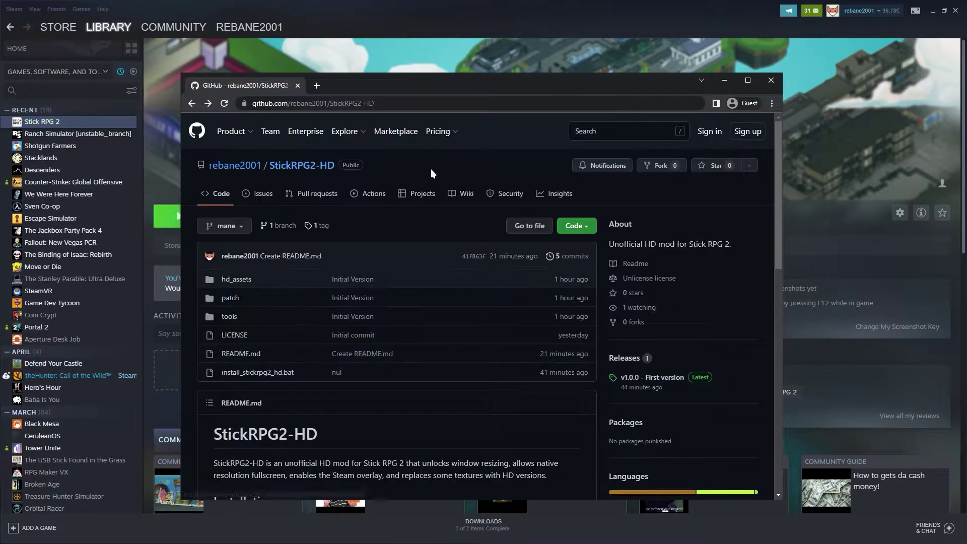
Step: Widen and reposition the GitHub browser window, then go to the StickRPG2-HD releases page
{"action": "mouse_move", "coordinate": [405, 91]}
{"action": "left_mouse_down"}
{"action": "mouse_move", "coordinate": [342, 68]}
{"action": "mouse_move", "coordinate": [427, 92]}
{"action": "mouse_move", "coordinate": [367, 83]}
{"action": "left_mouse_up"}
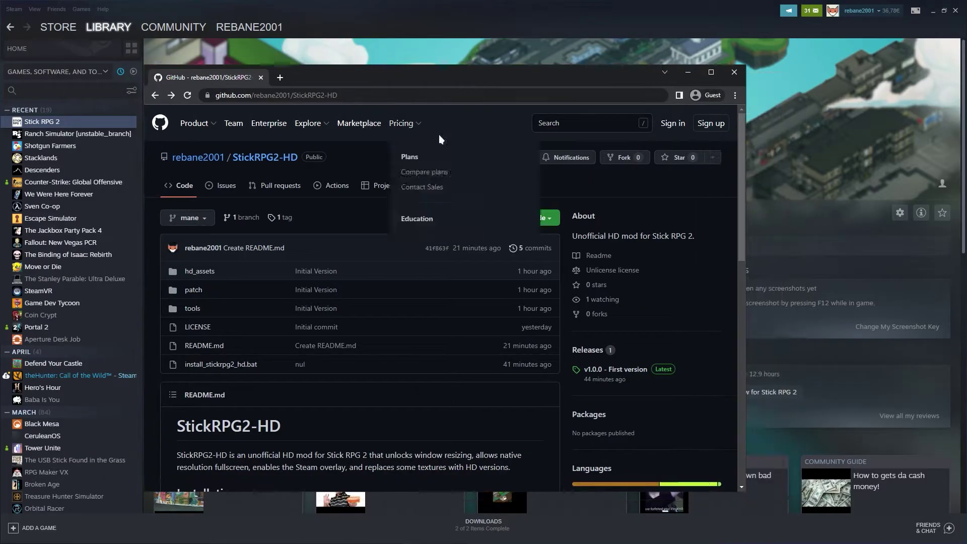
{"action": "left_click_drag", "start_coordinate": [744, 228], "coordinate": [828, 228]}
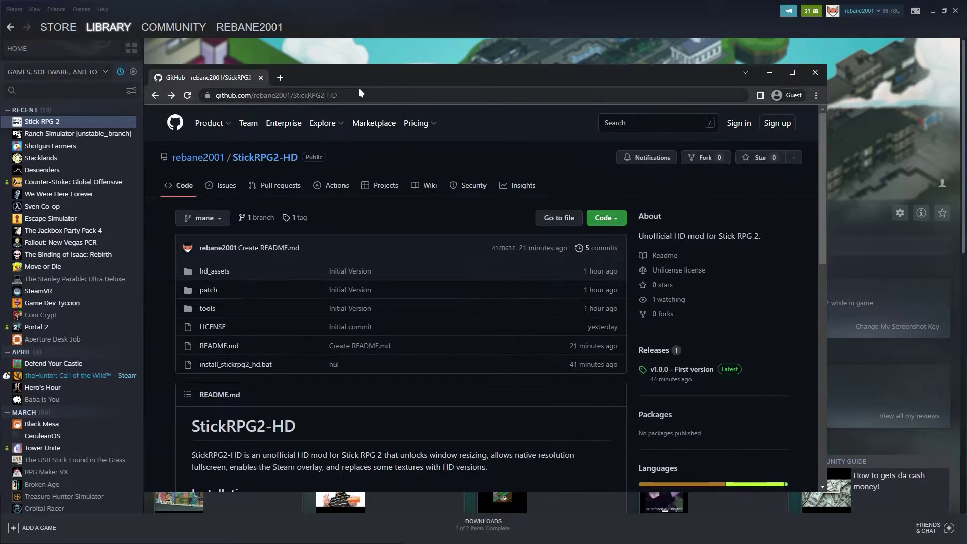
{"action": "mouse_move", "coordinate": [359, 88]}
{"action": "left_mouse_down"}
{"action": "mouse_move", "coordinate": [424, 83]}
{"action": "mouse_move", "coordinate": [372, 87]}
{"action": "mouse_move", "coordinate": [408, 80]}
{"action": "left_mouse_up"}
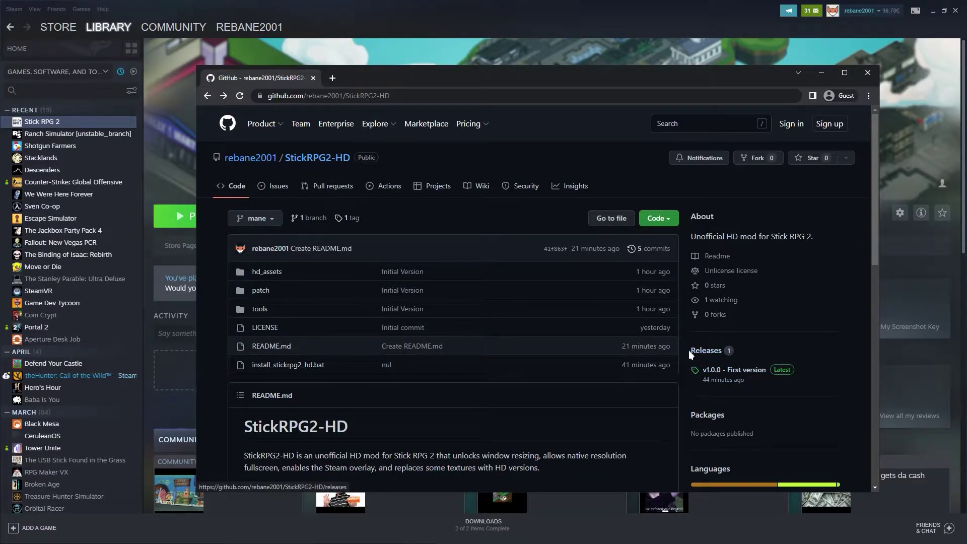
{"action": "mouse_move", "coordinate": [688, 349]}
{"action": "left_mouse_down"}
{"action": "mouse_move", "coordinate": [757, 354]}
{"action": "mouse_move", "coordinate": [690, 354]}
{"action": "mouse_move", "coordinate": [688, 344]}
{"action": "left_mouse_up"}
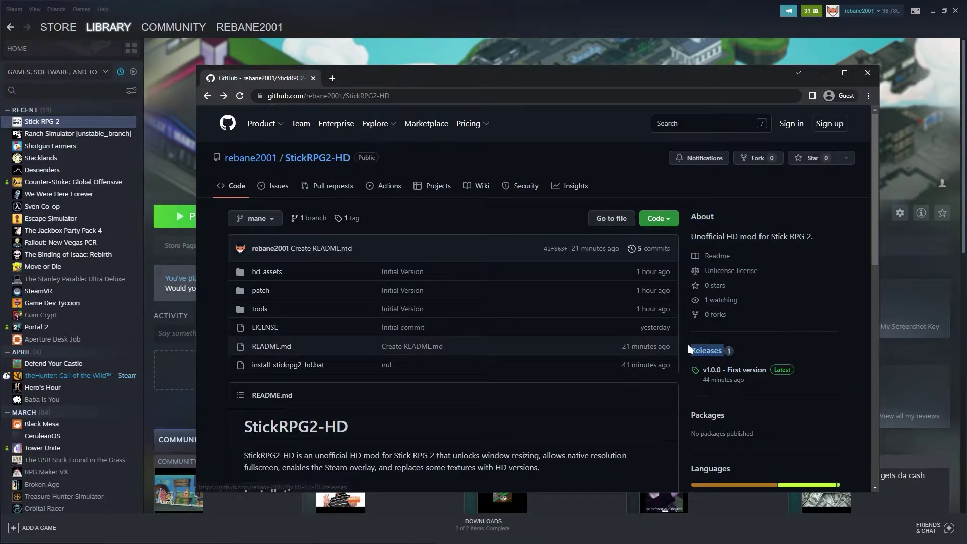
{"action": "left_click", "coordinate": [705, 350]}
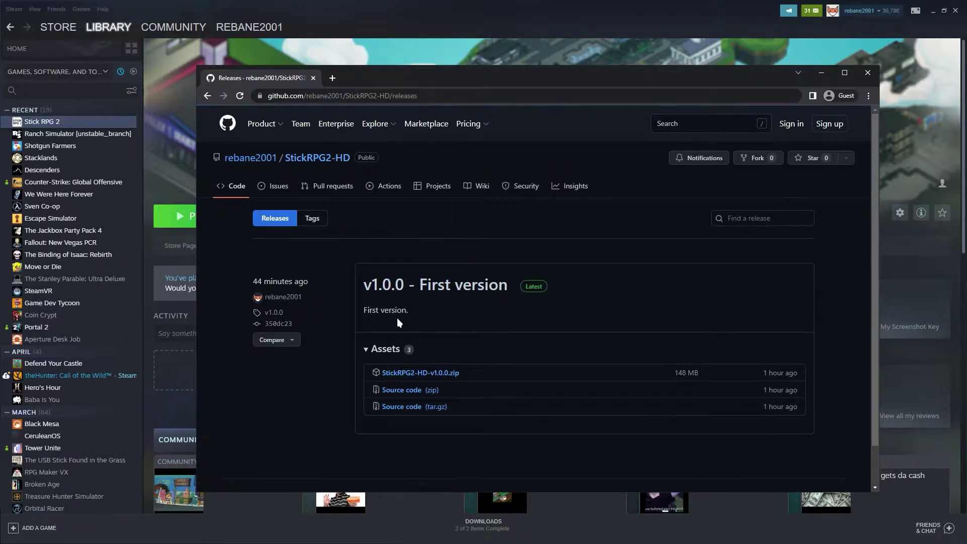
Step: Download StickRPG2-HD-v1.0.0.zip (148 MB) from the v1.0.0 release assets
{"action": "scroll", "coordinate": [486, 331], "scroll_direction": "down", "scroll_amount": 1}
{"action": "scroll", "coordinate": [426, 256], "scroll_direction": "up", "scroll_amount": 1}
{"action": "mouse_move", "coordinate": [331, 256]}
{"action": "left_mouse_down"}
{"action": "mouse_move", "coordinate": [576, 298]}
{"action": "mouse_move", "coordinate": [584, 290]}
{"action": "left_mouse_up"}
{"action": "left_click", "coordinate": [585, 291]}
{"action": "left_click", "coordinate": [420, 381]}
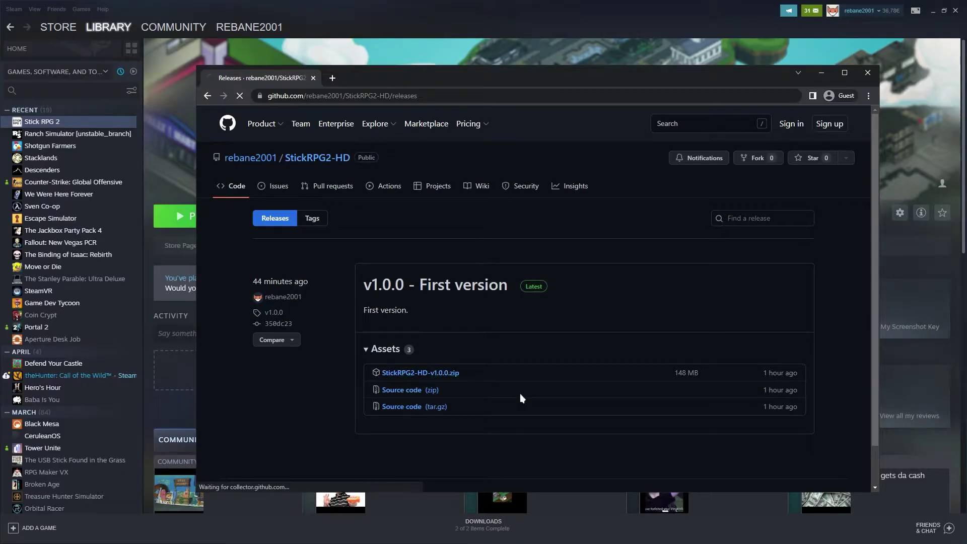
{"action": "left_click_drag", "start_coordinate": [481, 374], "coordinate": [360, 378]}
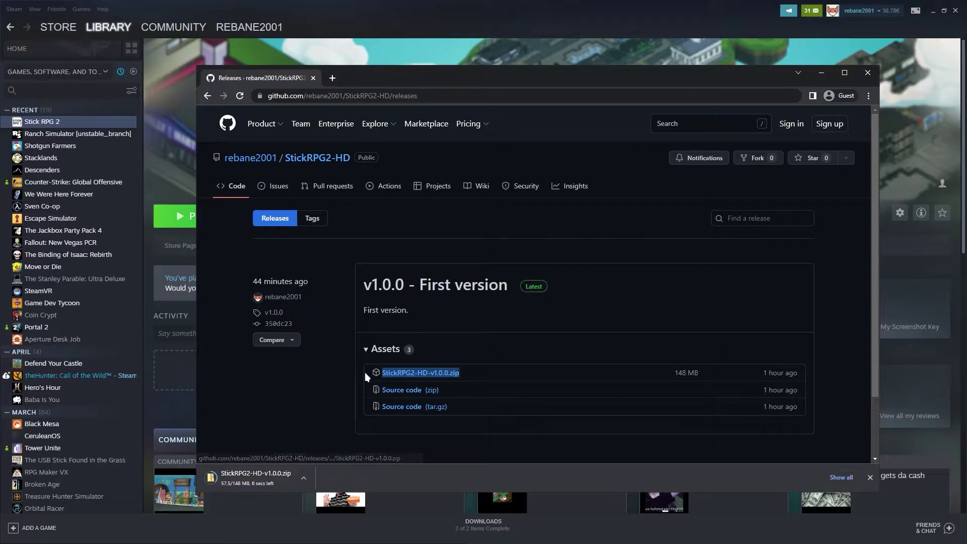
{"action": "left_click_drag", "start_coordinate": [475, 400], "coordinate": [380, 392]}
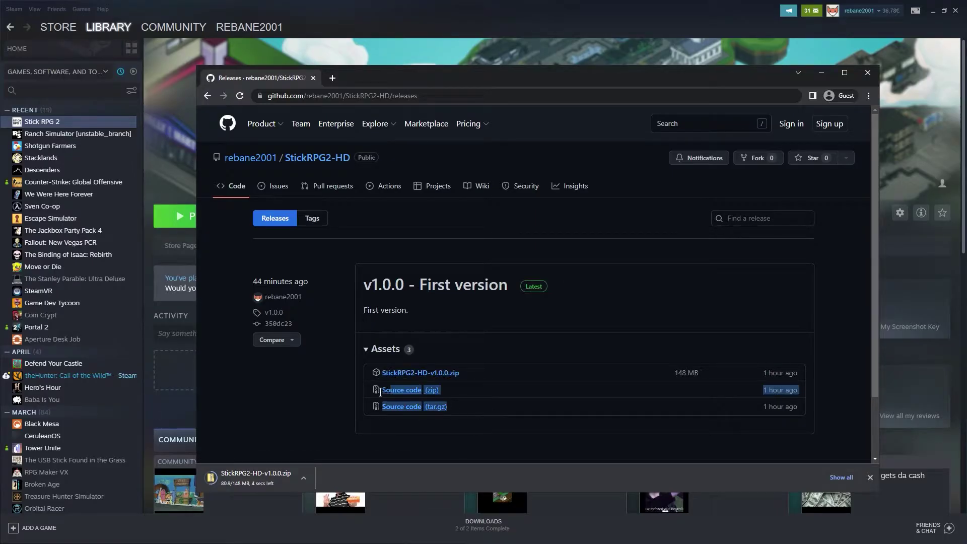
{"action": "left_click", "coordinate": [490, 396]}
{"action": "left_click_drag", "start_coordinate": [440, 372], "coordinate": [367, 378]}
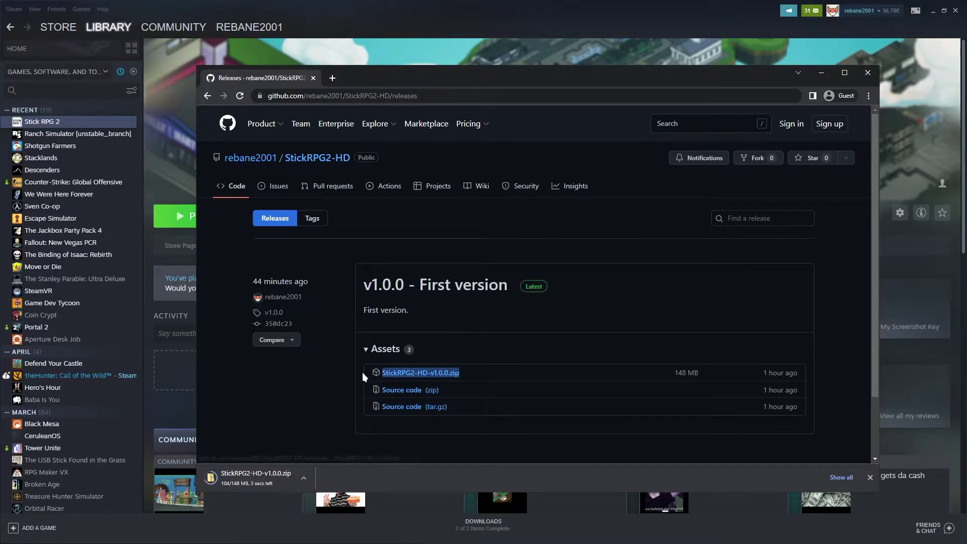
{"action": "left_click", "coordinate": [536, 343]}
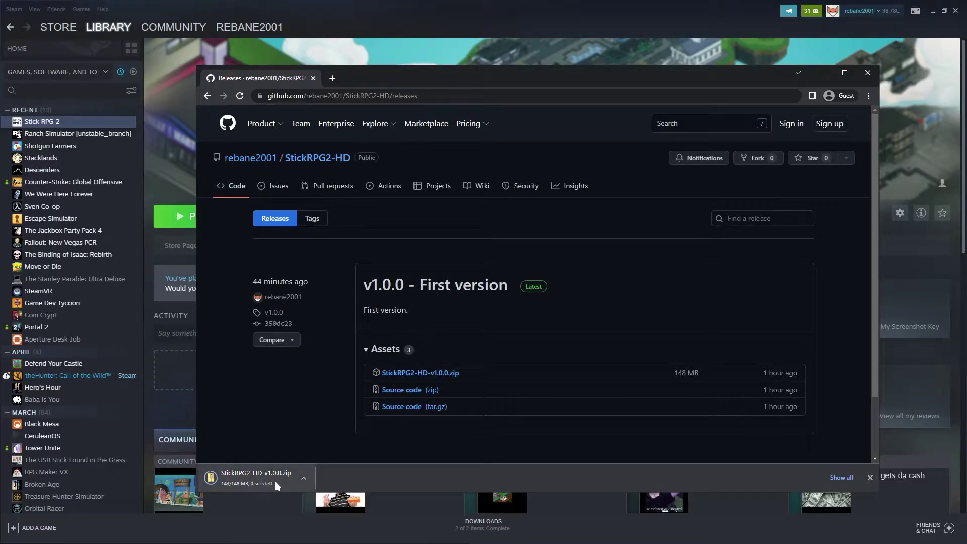
Step: Extract StickRPG2-HD-v1.0.0.zip to its suggested folder and run install_stickrpg2_hd.bat past the security warning
{"action": "left_click", "coordinate": [251, 480]}
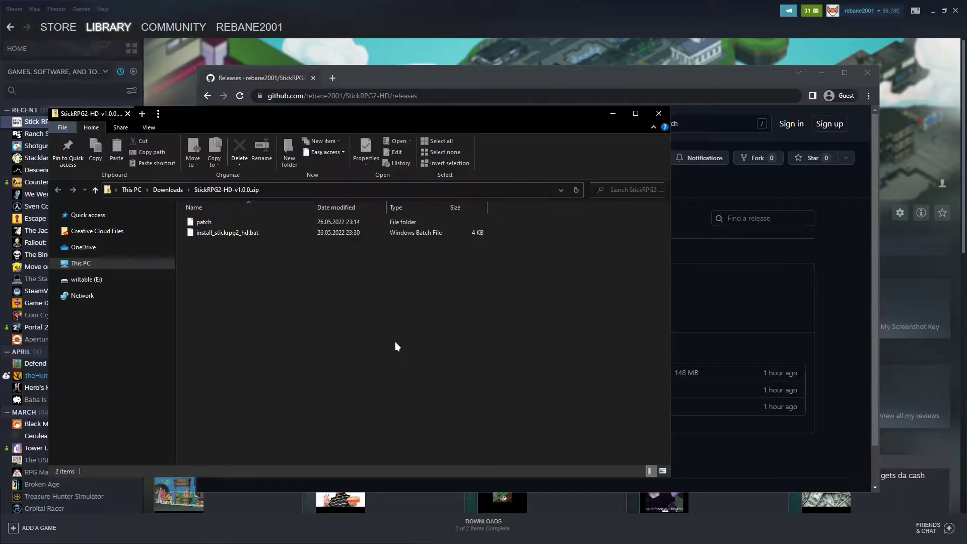
{"action": "right_click", "coordinate": [215, 303]}
{"action": "left_click", "coordinate": [265, 394]}
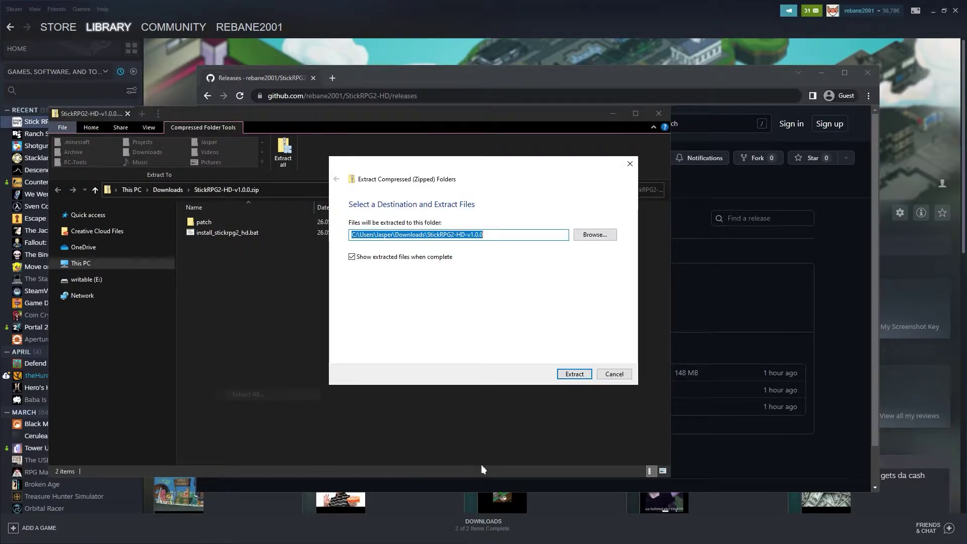
{"action": "left_click", "coordinate": [574, 374]}
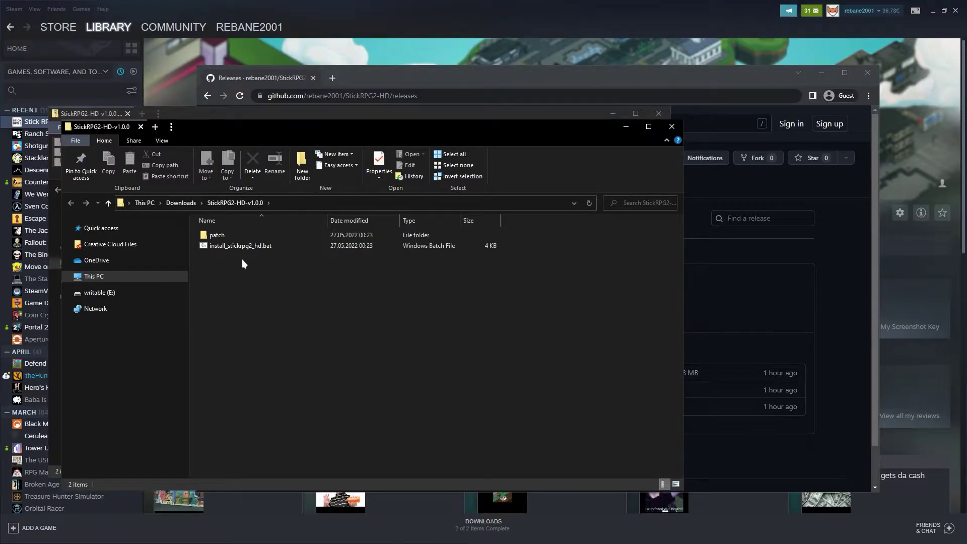
{"action": "double_click", "coordinate": [257, 248]}
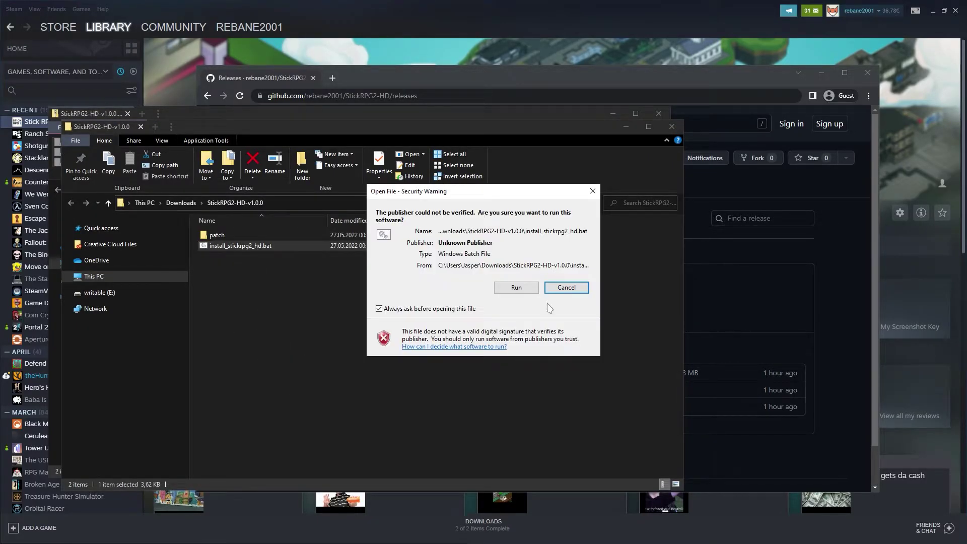
{"action": "left_click", "coordinate": [509, 290]}
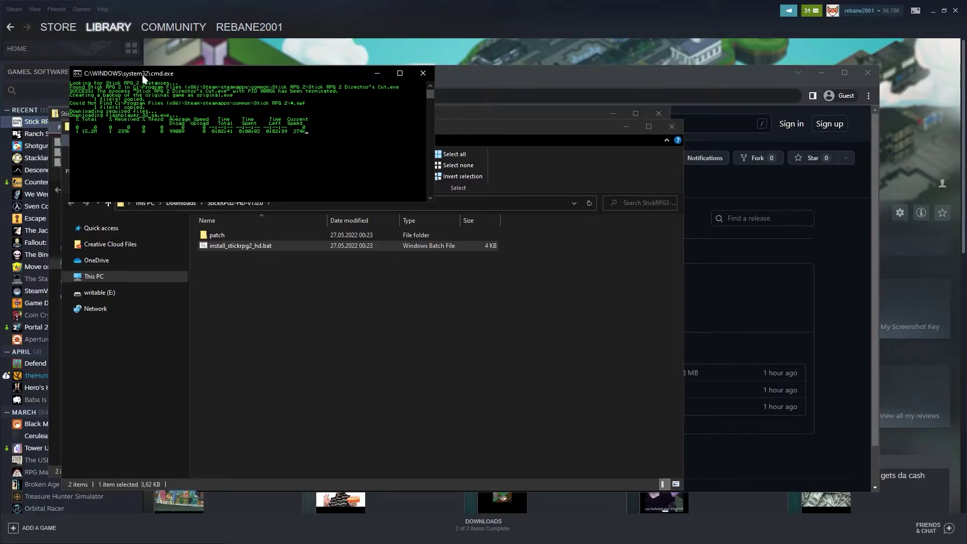
Step: Move the installer console down and back up while it downloads the mod files
{"action": "left_click_drag", "start_coordinate": [143, 75], "coordinate": [150, 125]}
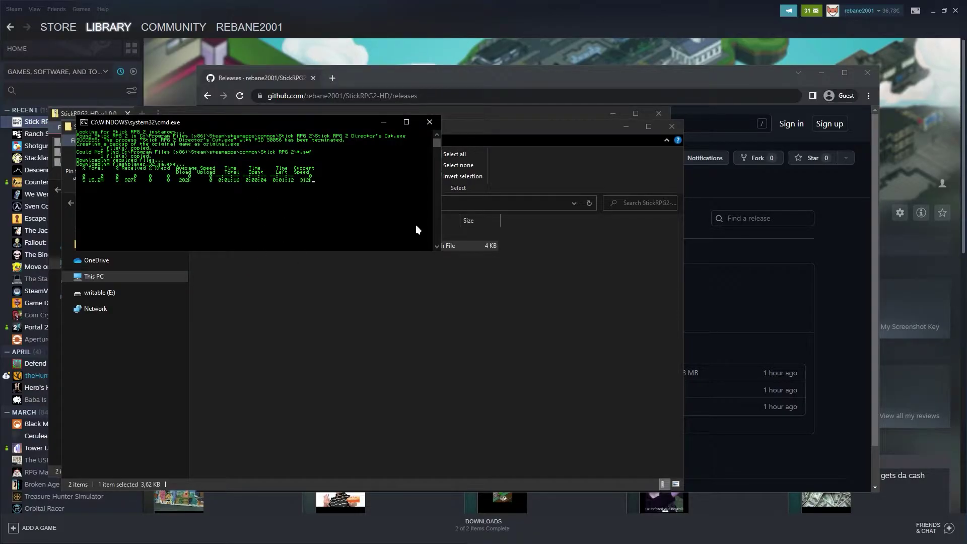
{"action": "left_click_drag", "start_coordinate": [277, 128], "coordinate": [268, 100]}
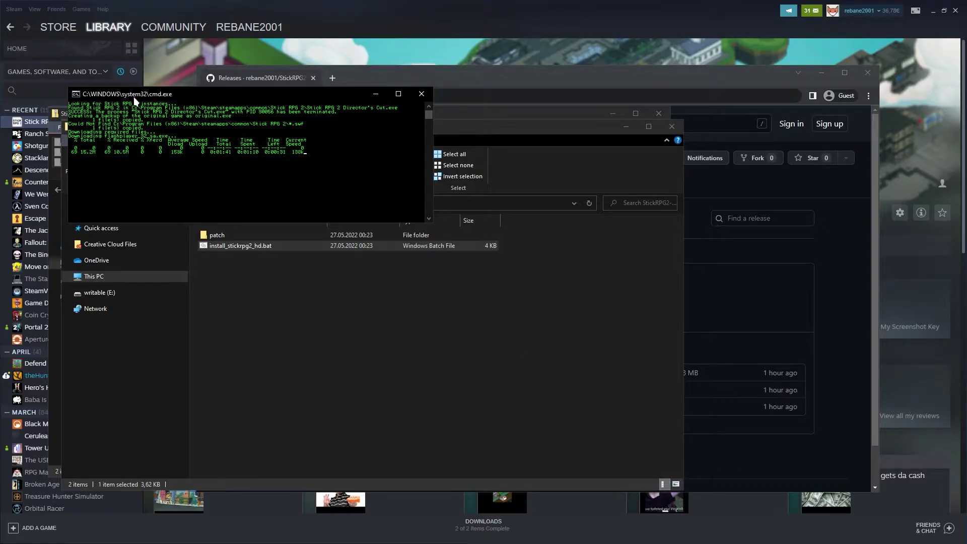
Step: Bring the GitHub browser forward and open the StickRPG2-HD repository home page
{"action": "left_click_drag", "start_coordinate": [135, 101], "coordinate": [109, 110]}
{"action": "left_click", "coordinate": [392, 80]}
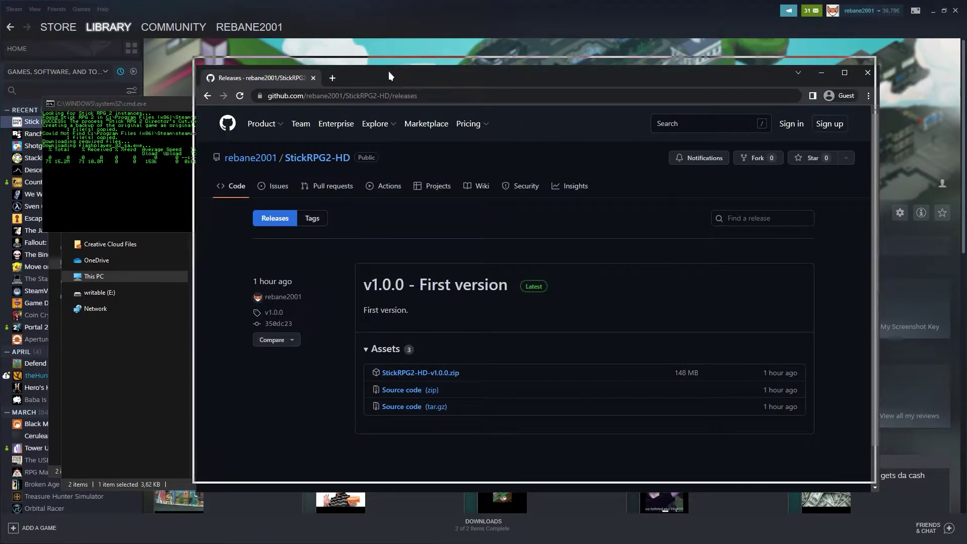
{"action": "left_click_drag", "start_coordinate": [388, 76], "coordinate": [385, 66]}
{"action": "left_click", "coordinate": [315, 148]}
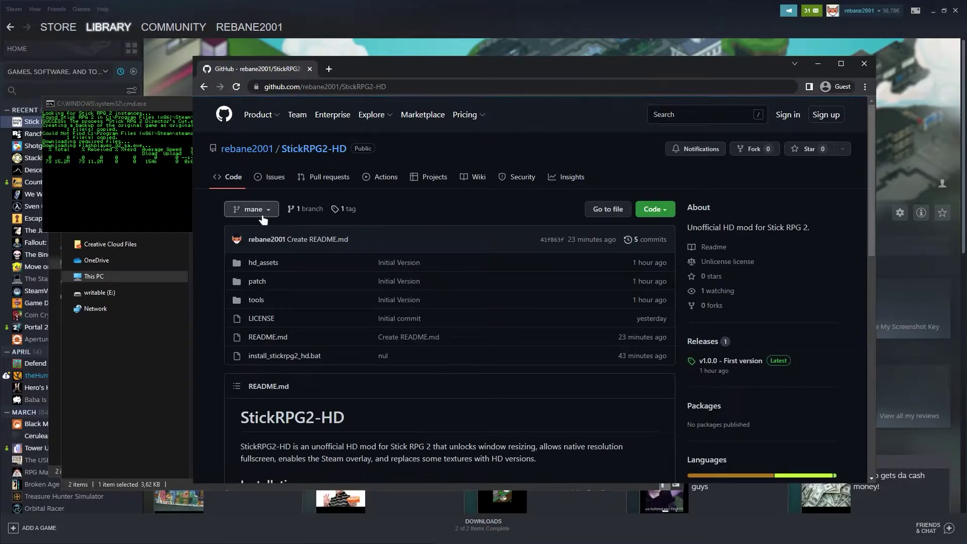
Step: Scroll up and down through the repository's README
{"action": "scroll", "coordinate": [262, 219], "scroll_direction": "down", "scroll_amount": 5}
{"action": "scroll", "coordinate": [262, 219], "scroll_direction": "up", "scroll_amount": 5}
{"action": "scroll", "coordinate": [262, 219], "scroll_direction": "down", "scroll_amount": 5}
{"action": "mouse_move", "coordinate": [240, 165]}
{"action": "left_mouse_down"}
{"action": "mouse_move", "coordinate": [416, 419]}
{"action": "mouse_move", "coordinate": [538, 475]}
{"action": "mouse_move", "coordinate": [529, 393]}
{"action": "left_mouse_up"}
{"action": "scroll", "coordinate": [538, 474], "scroll_direction": "down", "scroll_amount": 5}
{"action": "scroll", "coordinate": [529, 392], "scroll_direction": "up", "scroll_amount": 7}
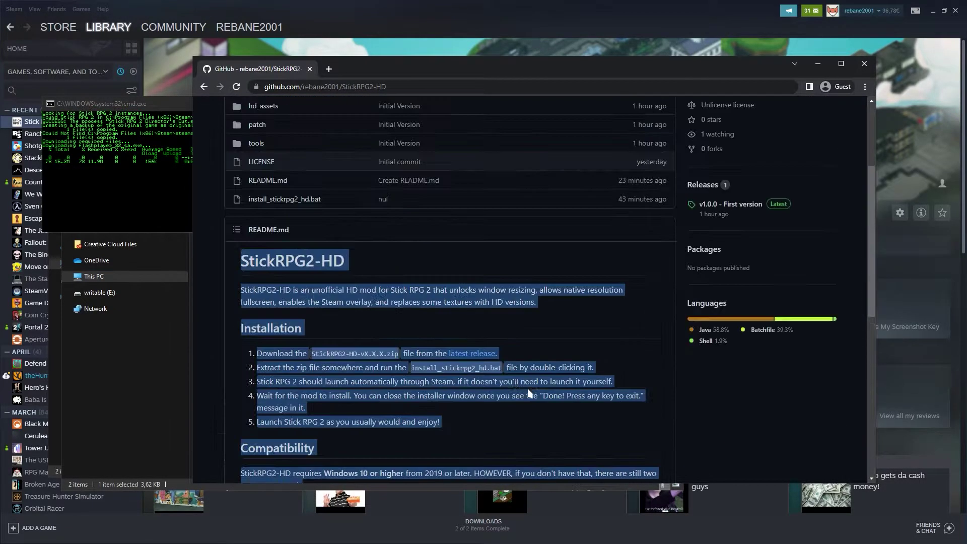
{"action": "scroll", "coordinate": [459, 437], "scroll_direction": "down", "scroll_amount": 7}
{"action": "scroll", "coordinate": [460, 437], "scroll_direction": "up", "scroll_amount": 8}
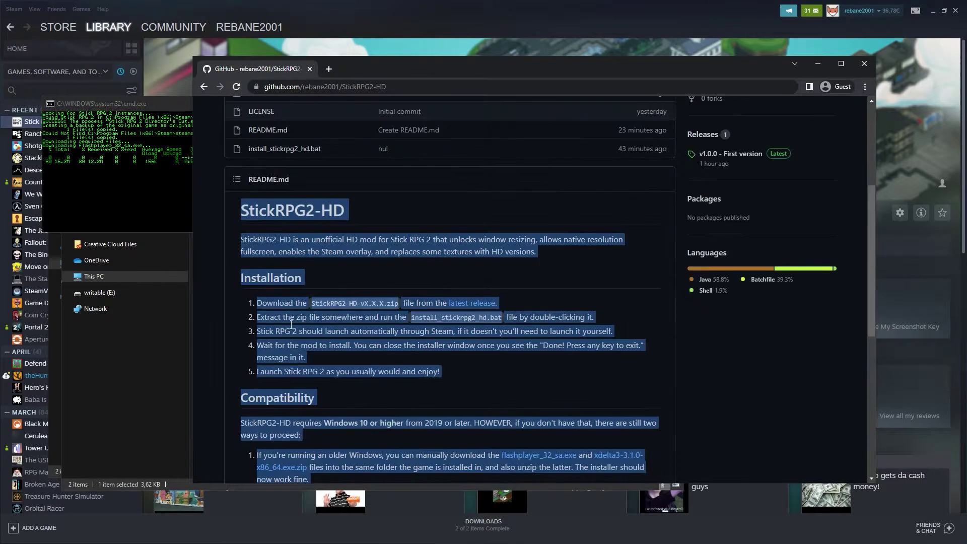
{"action": "left_click", "coordinate": [248, 220]}
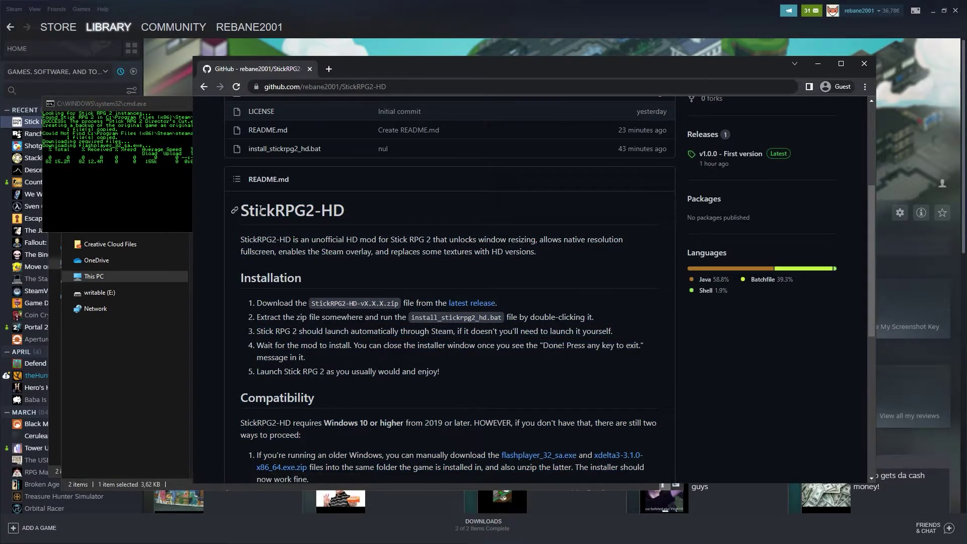
{"action": "scroll", "coordinate": [455, 356], "scroll_direction": "down", "scroll_amount": 1}
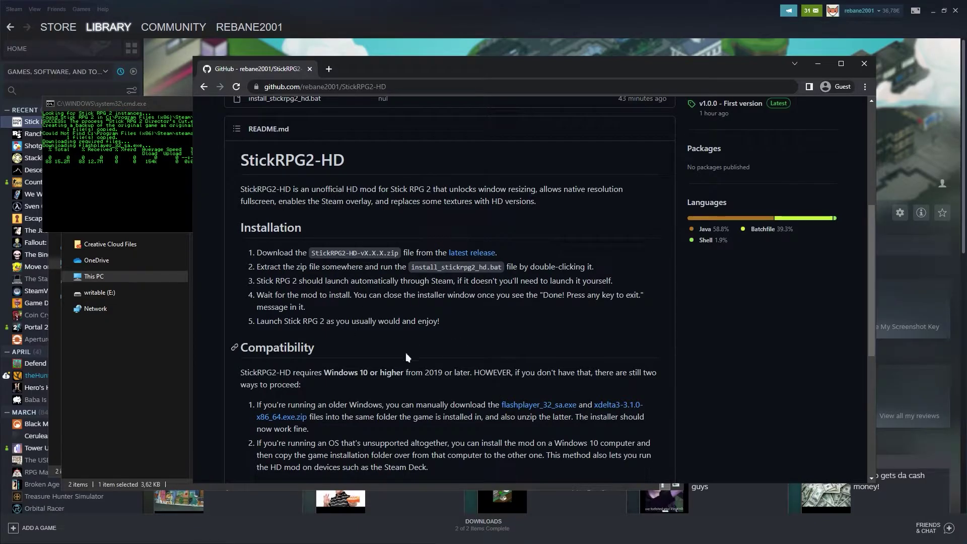
{"action": "scroll", "coordinate": [630, 335], "scroll_direction": "up", "scroll_amount": 5}
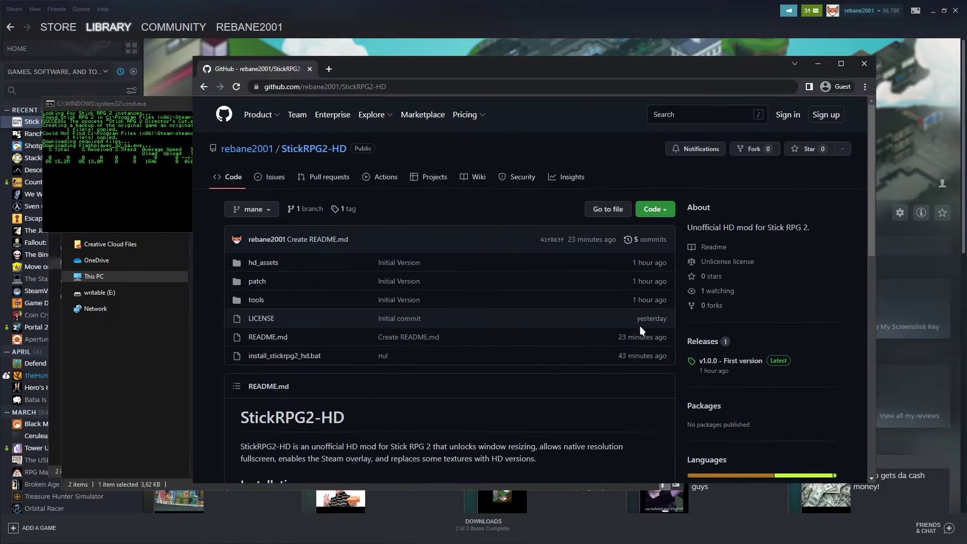
{"action": "scroll", "coordinate": [496, 359], "scroll_direction": "down", "scroll_amount": 6}
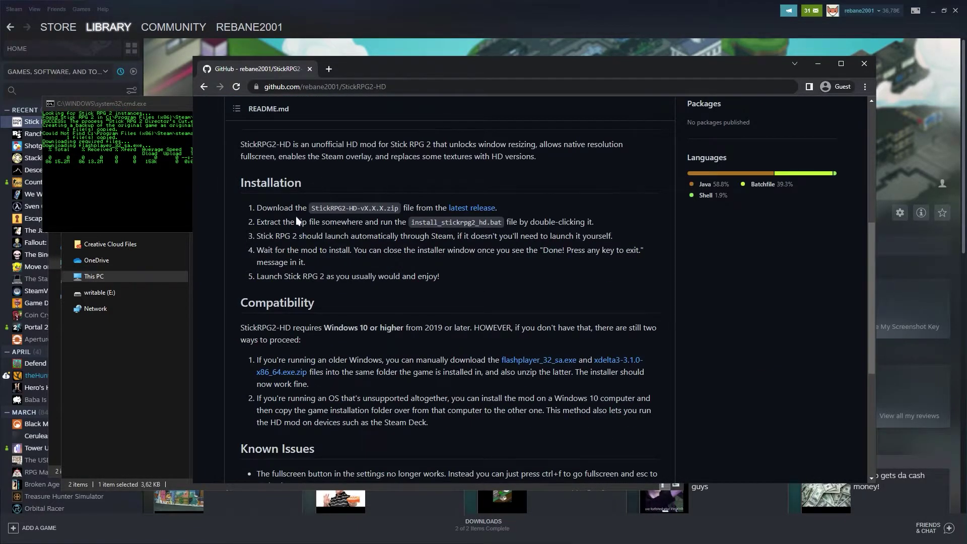
{"action": "scroll", "coordinate": [297, 221], "scroll_direction": "up", "scroll_amount": 5}
{"action": "scroll", "coordinate": [352, 352], "scroll_direction": "down", "scroll_amount": 1}
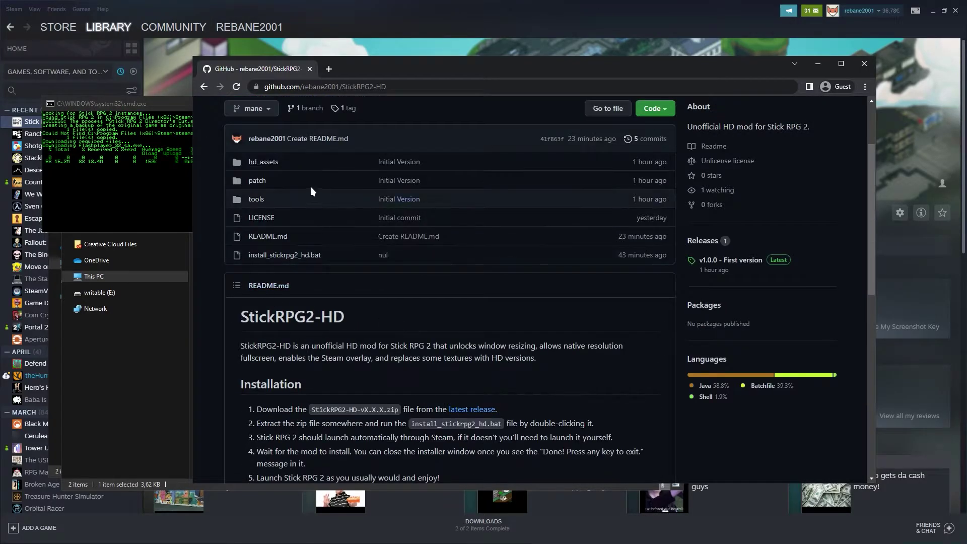
{"action": "scroll", "coordinate": [292, 284], "scroll_direction": "up", "scroll_amount": 2}
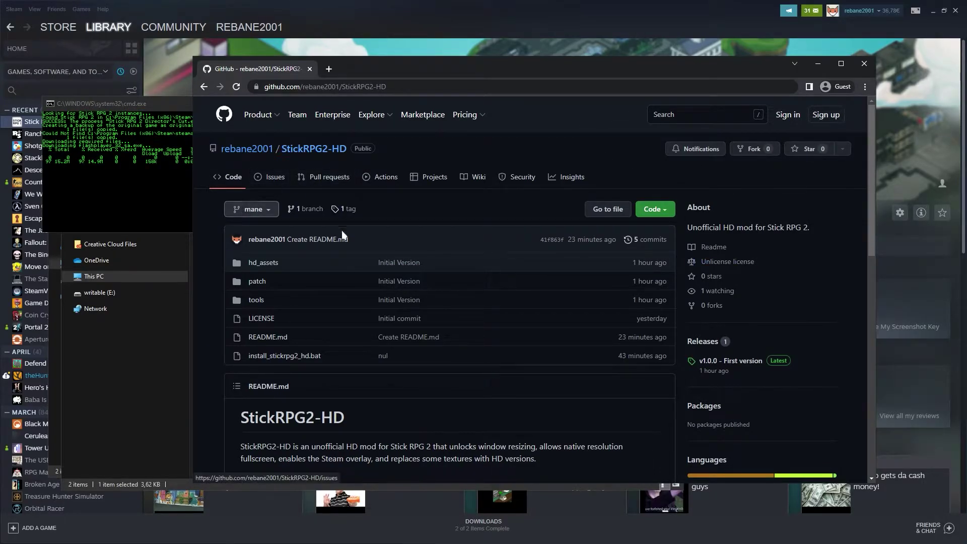
Step: Open the repository's Issues page, then move the browser down-right to reveal the console
{"action": "left_click", "coordinate": [268, 181]}
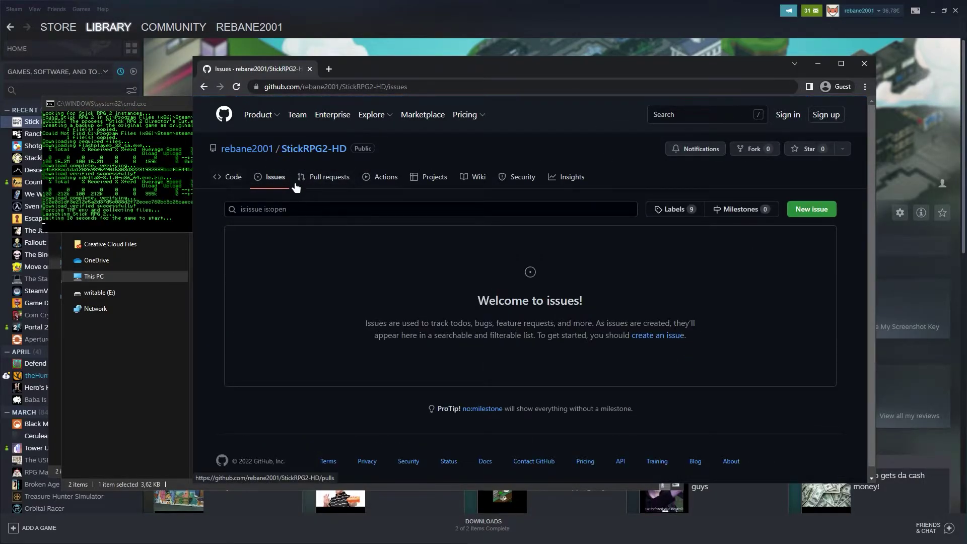
{"action": "left_click_drag", "start_coordinate": [445, 74], "coordinate": [468, 61]}
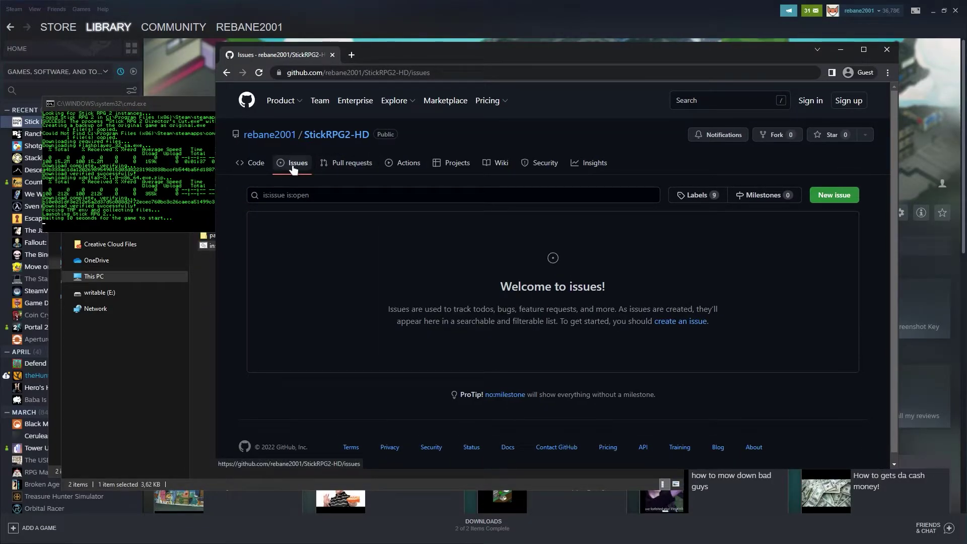
{"action": "left_click_drag", "start_coordinate": [409, 63], "coordinate": [731, 150]}
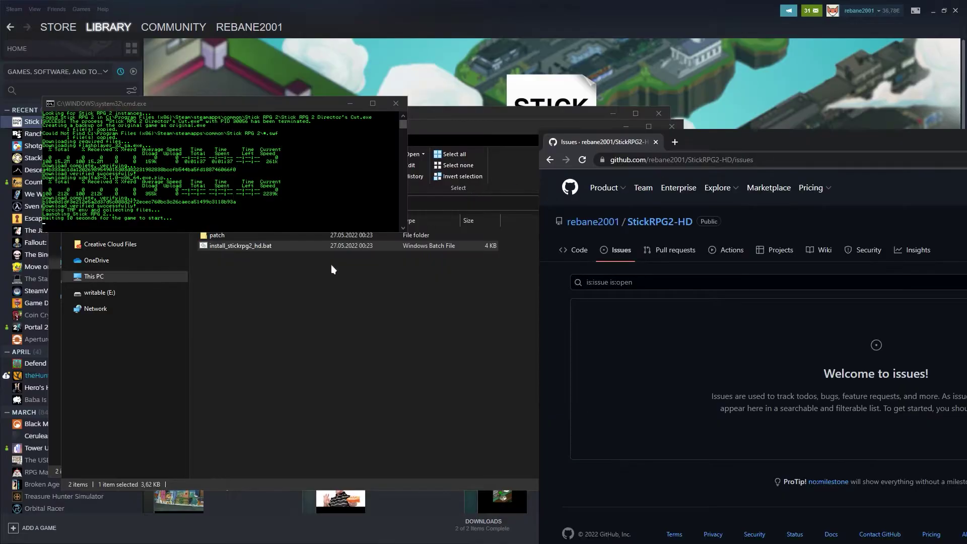
Step: Rearrange the game, browser and installer console windows, then close the GitHub tab
{"action": "left_click_drag", "start_coordinate": [410, 168], "coordinate": [180, 229]}
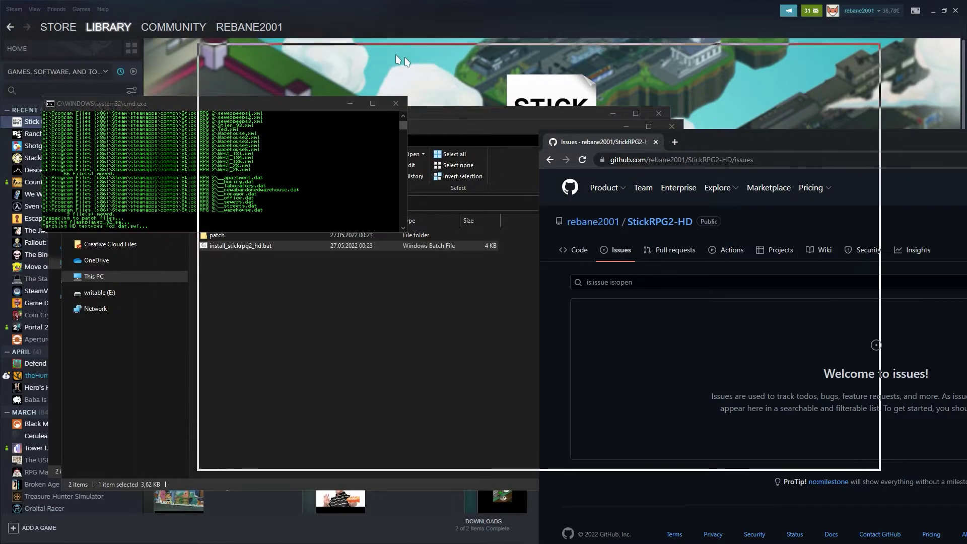
{"action": "left_click_drag", "start_coordinate": [395, 55], "coordinate": [385, 57]}
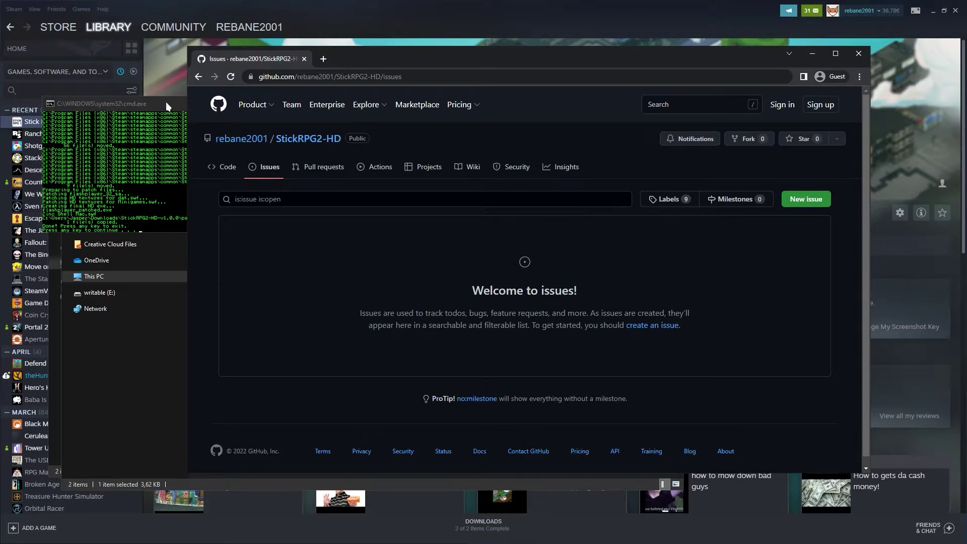
{"action": "mouse_move", "coordinate": [166, 105]}
{"action": "left_mouse_down"}
{"action": "mouse_move", "coordinate": [145, 174]}
{"action": "mouse_move", "coordinate": [145, 94]}
{"action": "left_mouse_up"}
{"action": "left_click_drag", "start_coordinate": [419, 62], "coordinate": [436, 61]}
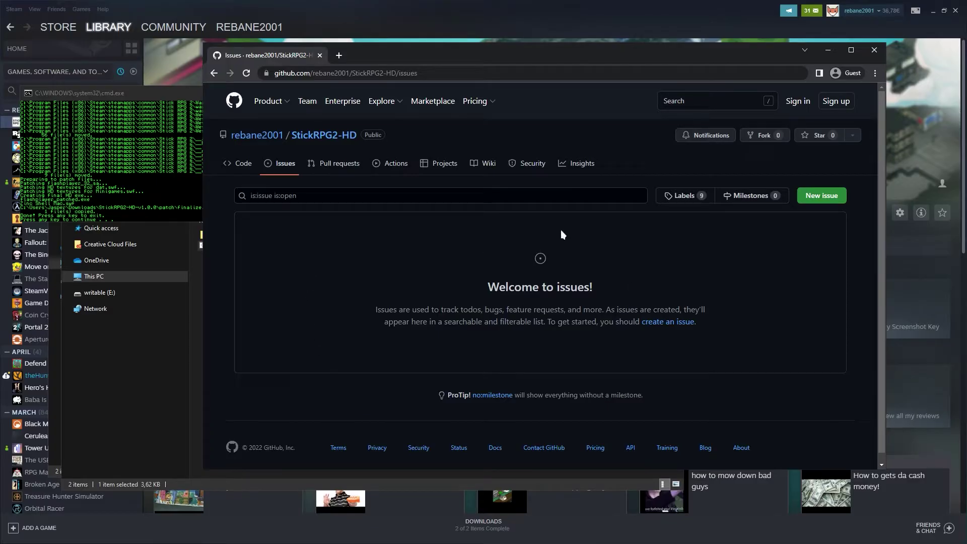
{"action": "middle_click", "coordinate": [289, 58]}
Step: Close the finished installer console and bring Steam forward as Stick RPG 2 HD loads
{"action": "left_click_drag", "start_coordinate": [137, 95], "coordinate": [177, 90]}
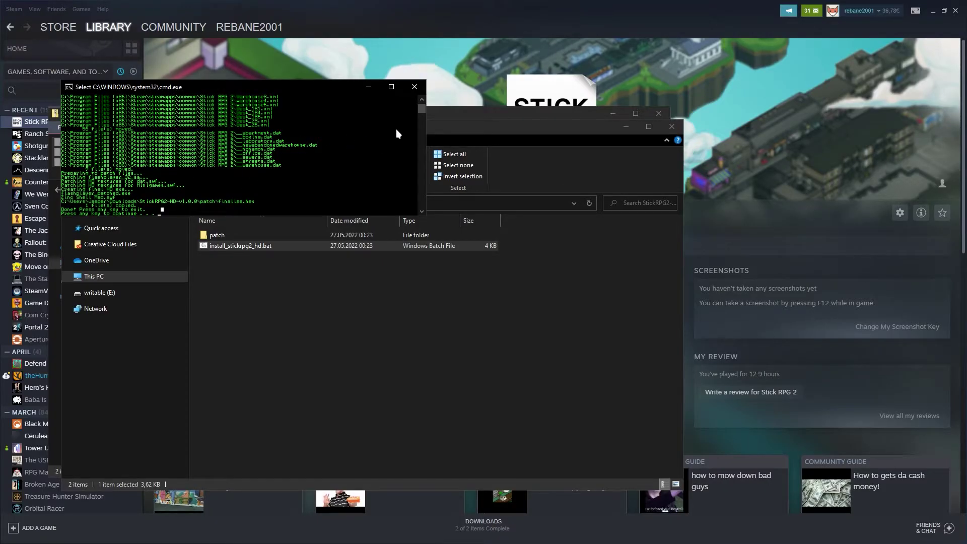
{"action": "left_click", "coordinate": [413, 89]}
{"action": "left_click", "coordinate": [262, 72]}
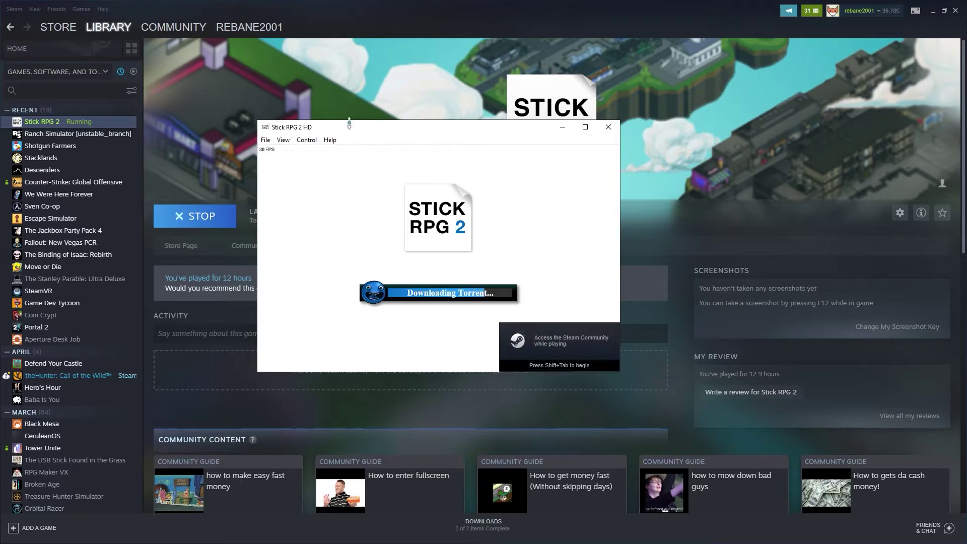
Step: Maximize the Stick RPG 2 HD window, try full screen, return to windowed, and start the game
{"action": "left_click", "coordinate": [585, 127]}
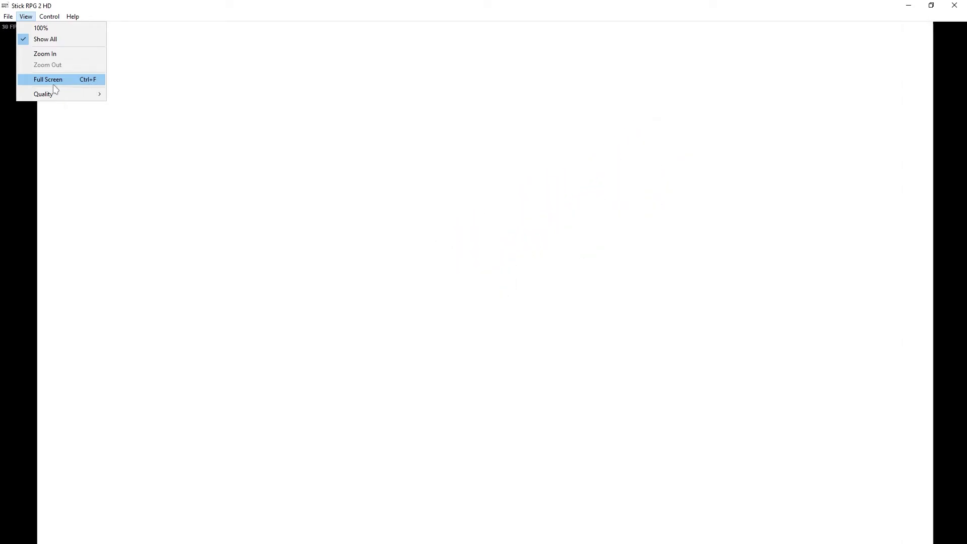
{"action": "left_click", "coordinate": [84, 81]}
{"action": "key", "text": "Escape"}
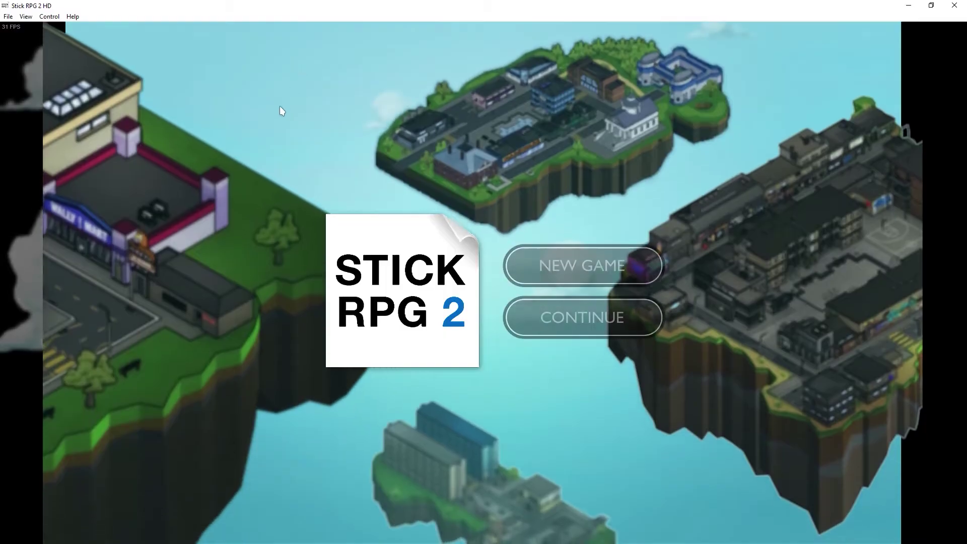
{"action": "left_click", "coordinate": [587, 319]}
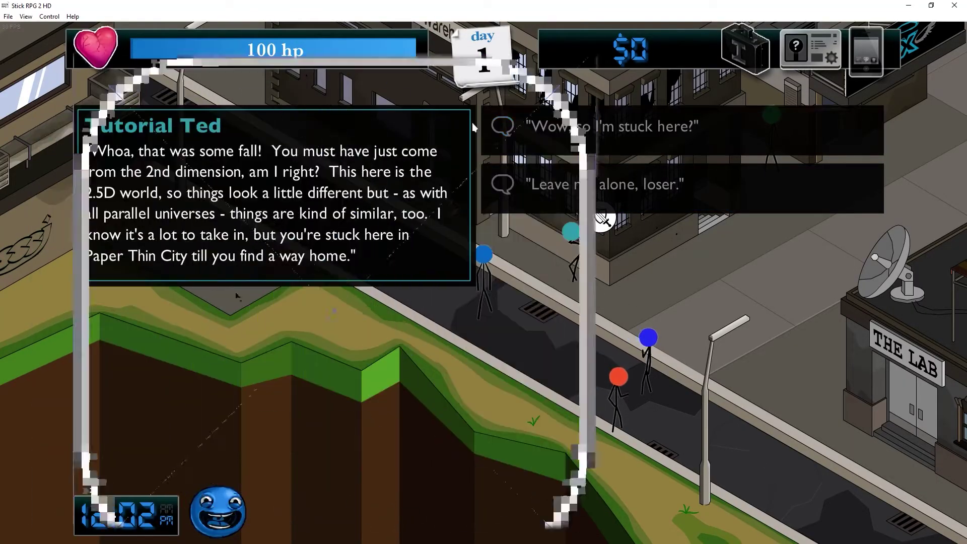
Step: Answer Tutorial Ted to finish the tutorial, then walk the player right along the street
{"action": "left_click", "coordinate": [815, 46]}
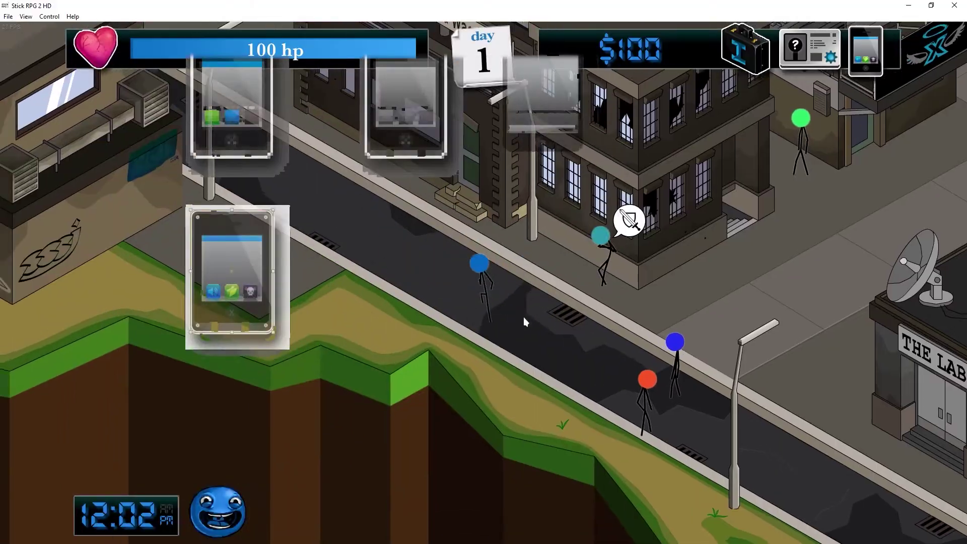
{"action": "key", "text": "Right"}
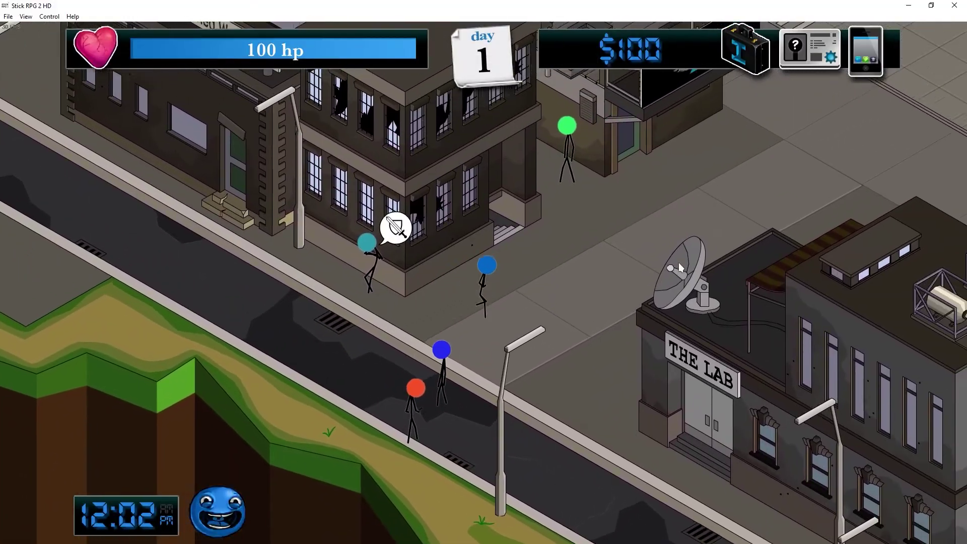
Step: Switch the game to 100% scale and walk the player up-right toward the basketball court
{"action": "right_click", "coordinate": [467, 276]}
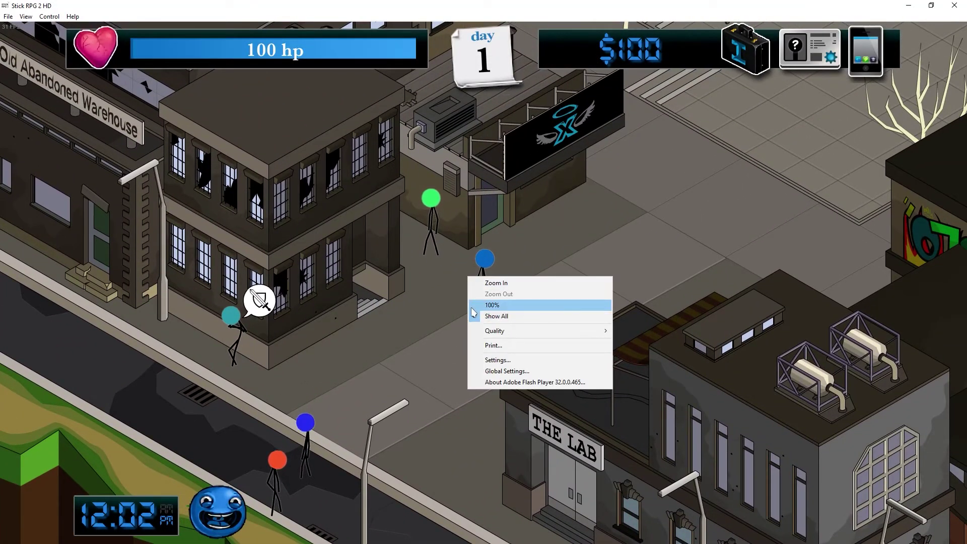
{"action": "left_click", "coordinate": [522, 306]}
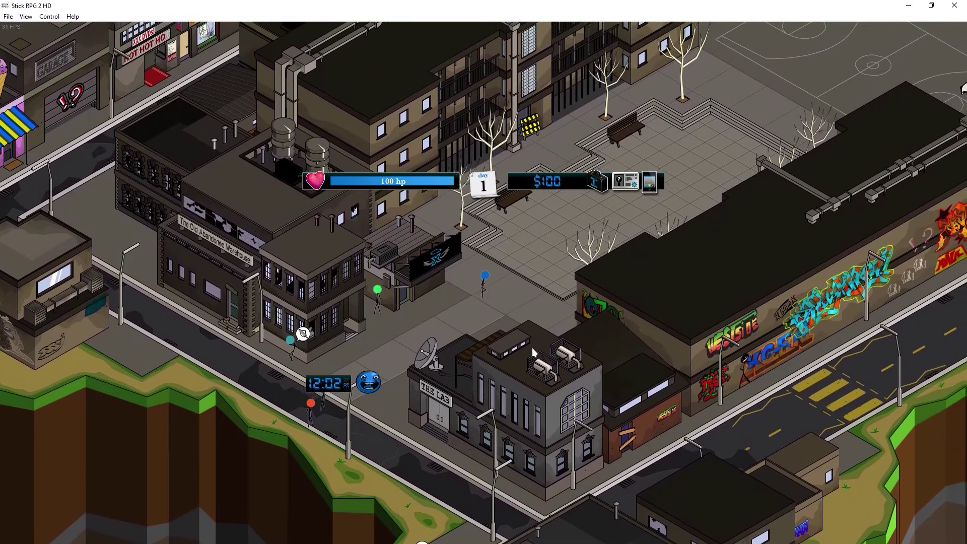
{"action": "key", "text": "Up"}
{"action": "key", "text": "Right"}
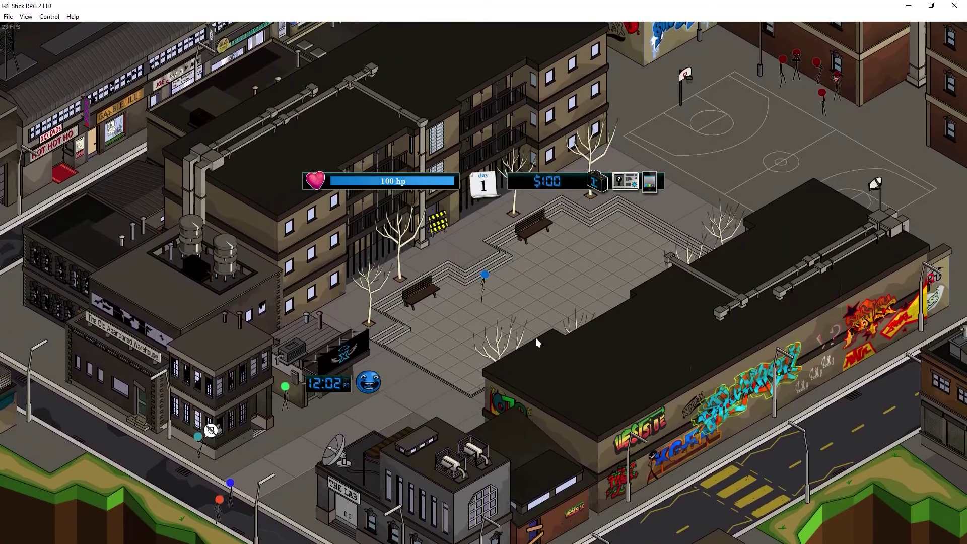
{"action": "key", "text": "Up"}
{"action": "key", "text": "Right"}
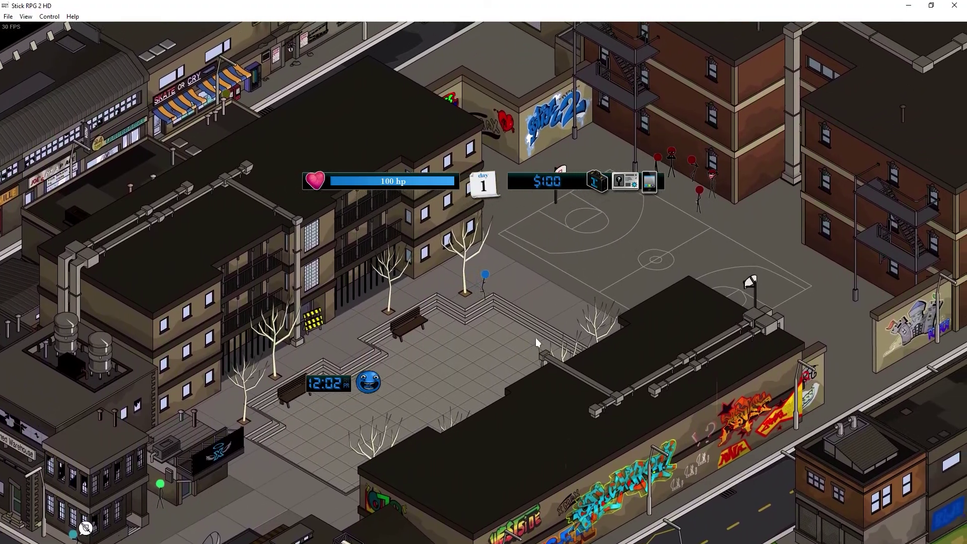
Step: Walk the player down-left through the plaza, then scroll up to zoom back in
{"action": "key", "text": "Down"}
{"action": "key", "text": "Left"}
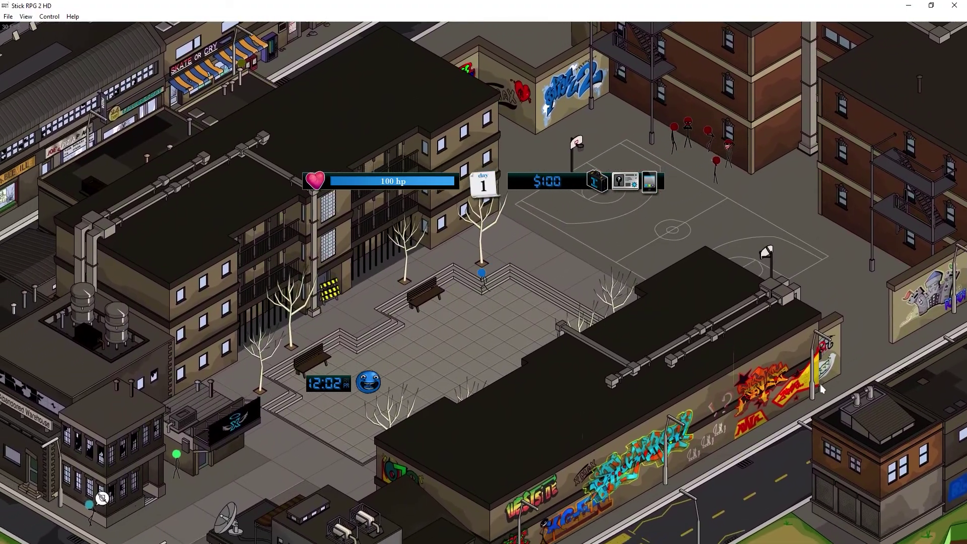
{"action": "key", "text": "Down"}
{"action": "key", "text": "Left"}
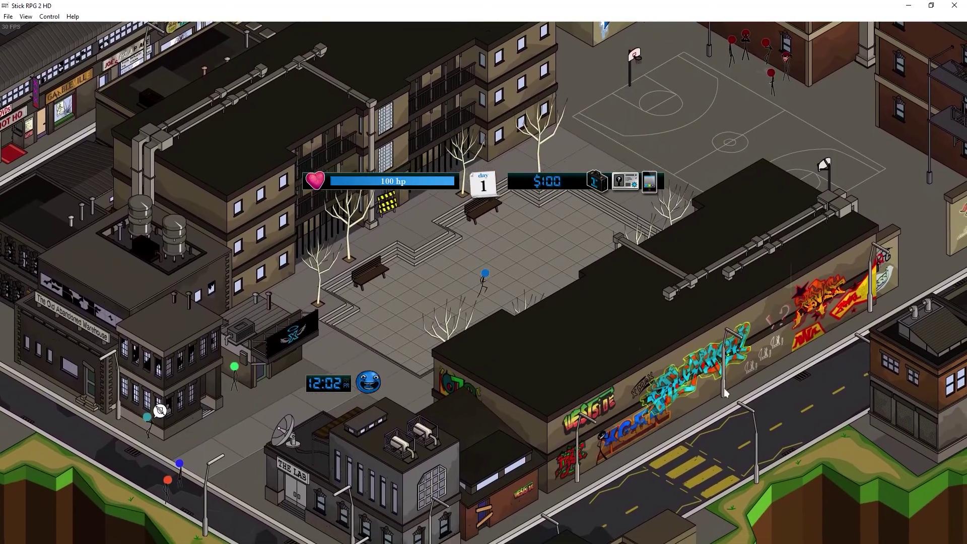
{"action": "key", "text": "Down"}
{"action": "key", "text": "Left"}
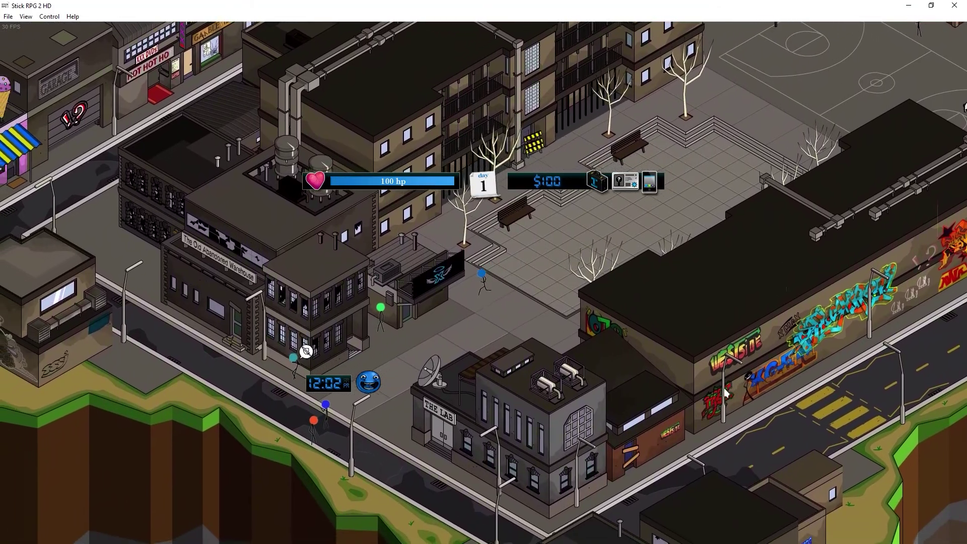
{"action": "scroll", "coordinate": [903, 342], "scroll_direction": "up", "scroll_amount": 3}
Step: Walk the player around the plaza, past the X club sign and up-right beyond the benches
{"action": "key", "text": "Up"}
{"action": "key", "text": "Right"}
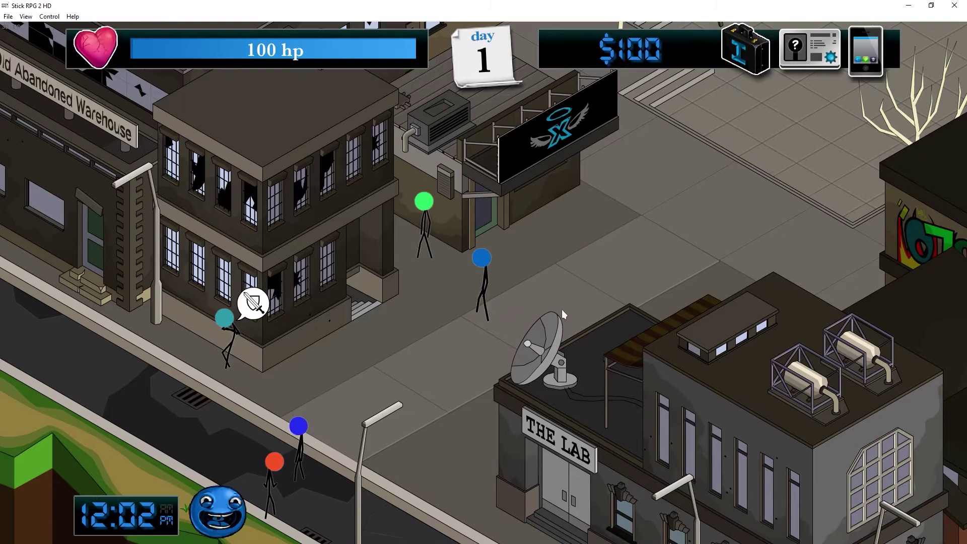
{"action": "key", "text": "Down"}
{"action": "key", "text": "Left"}
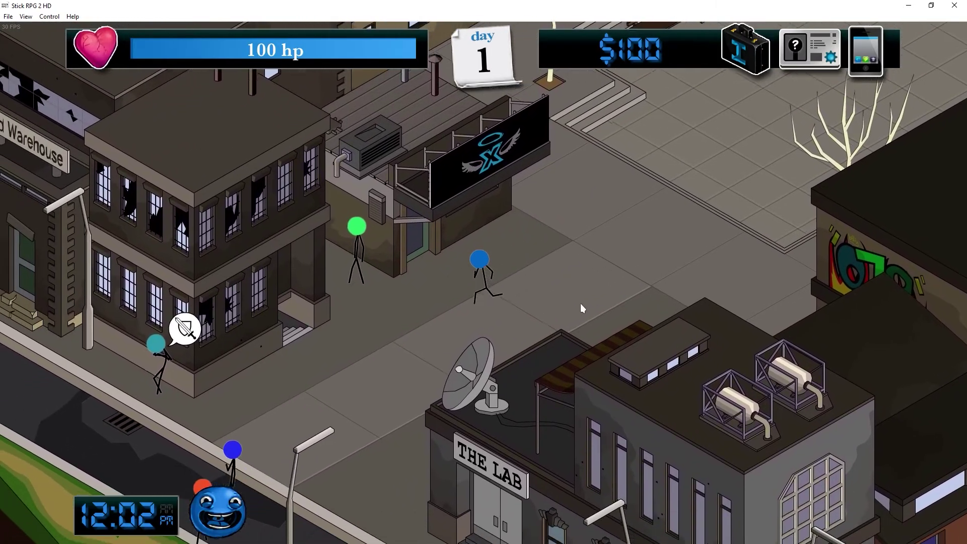
{"action": "key", "text": "Up"}
{"action": "key", "text": "Right"}
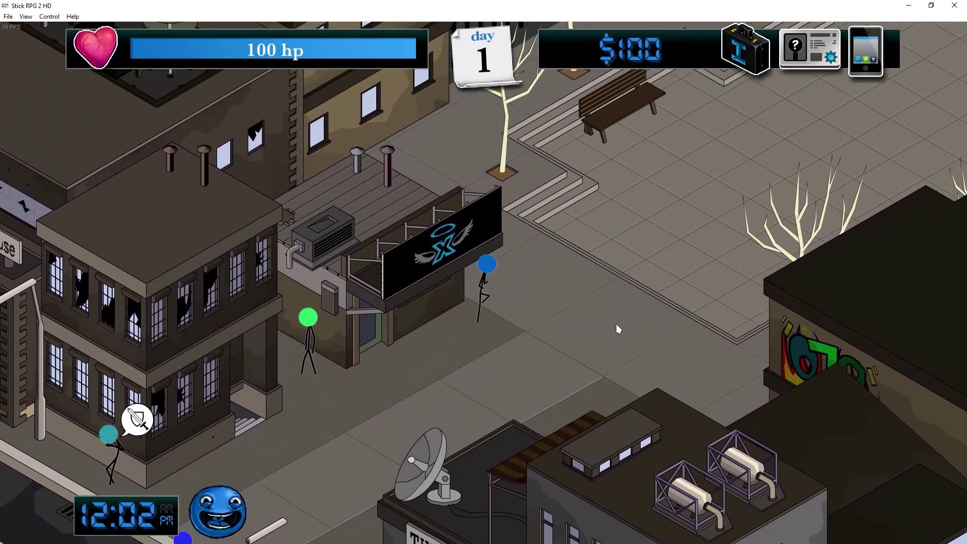
{"action": "key", "text": "Up"}
{"action": "key", "text": "Right"}
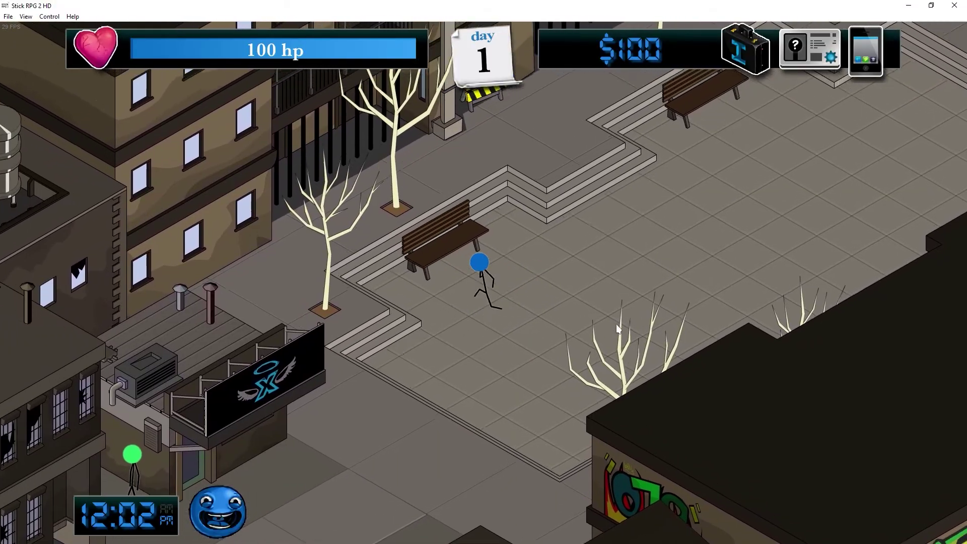
{"action": "key", "text": "Up"}
{"action": "key", "text": "Right"}
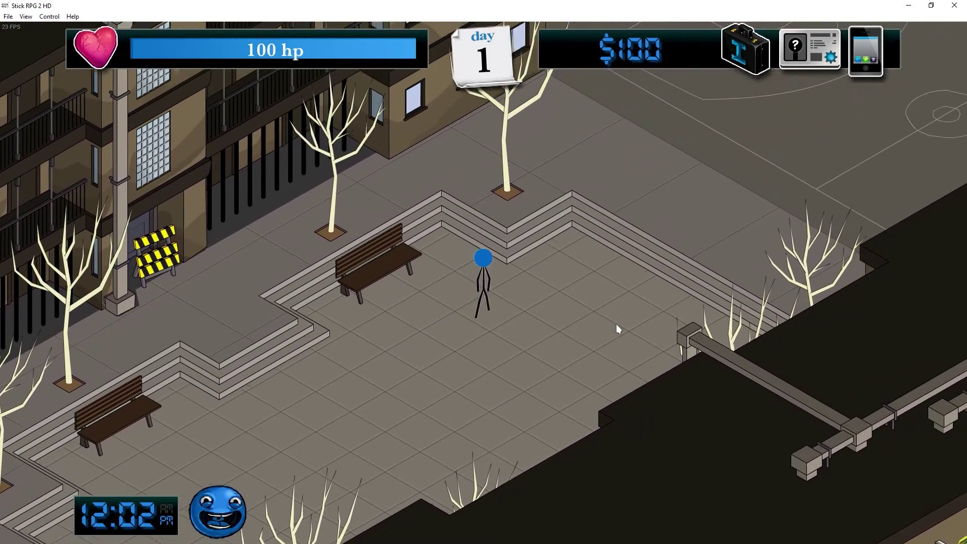
Step: Open and close the Steam overlay with Shift+Tab, then walk down-left to the street by The Lab
{"action": "key", "text": "shift+Tab"}
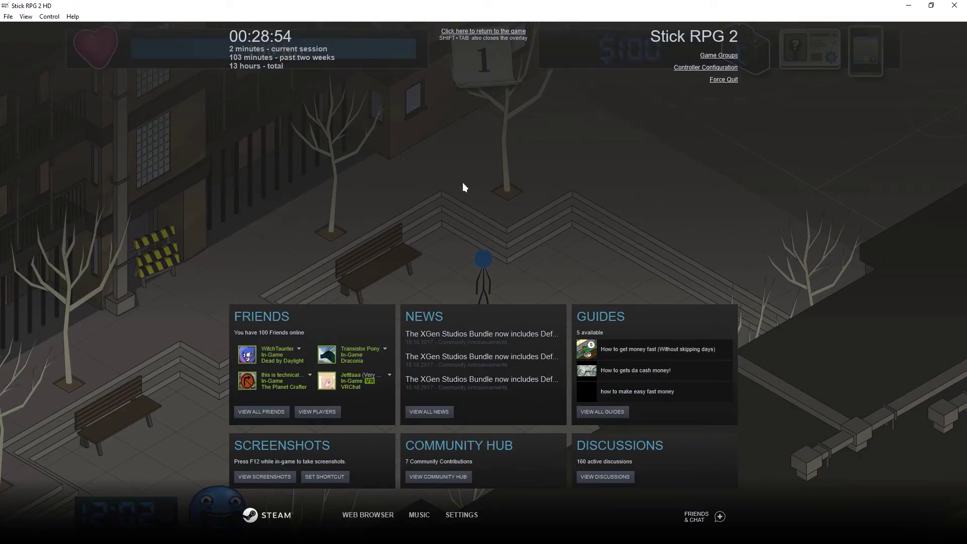
{"action": "key", "text": "shift+Tab"}
{"action": "key", "text": "Down"}
{"action": "key", "text": "Left"}
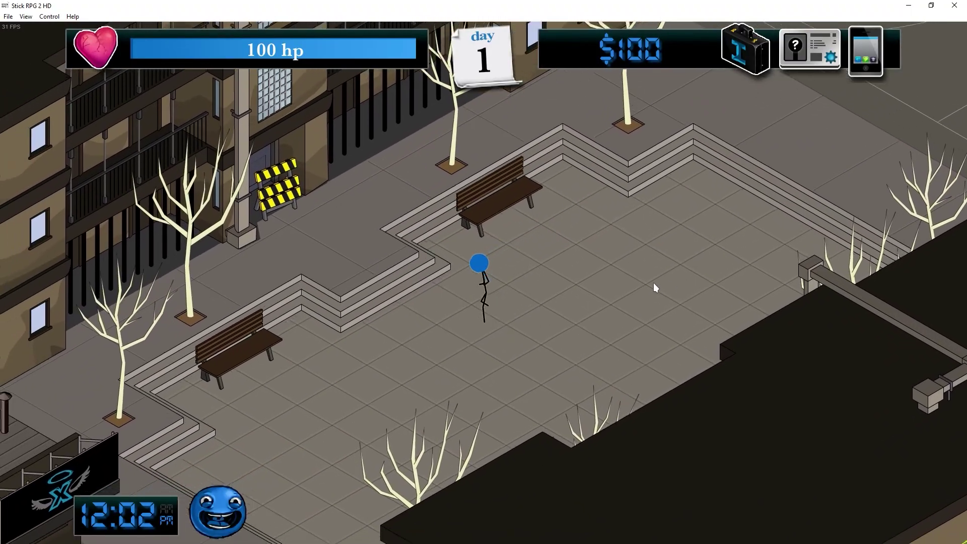
{"action": "key", "text": "Down"}
{"action": "key", "text": "Left"}
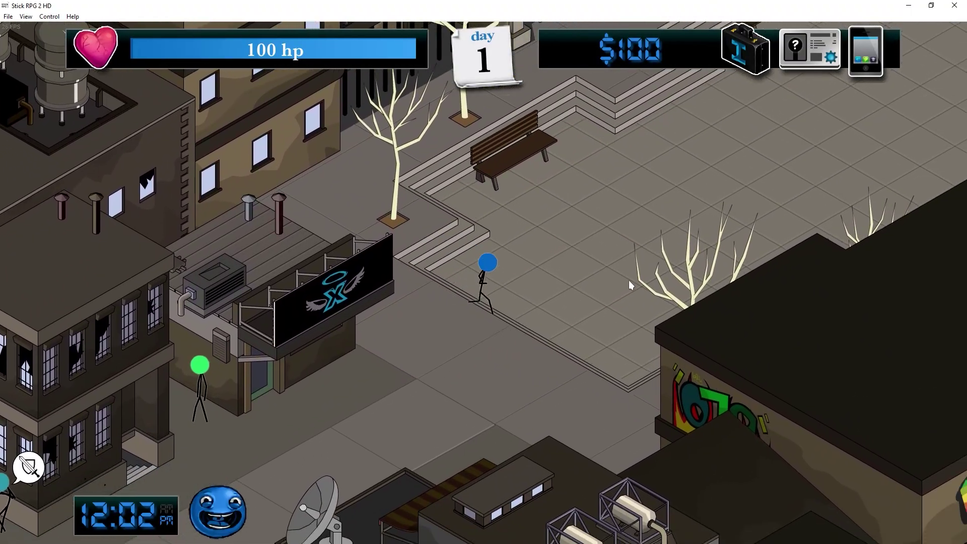
{"action": "key", "text": "Down"}
{"action": "key", "text": "Left"}
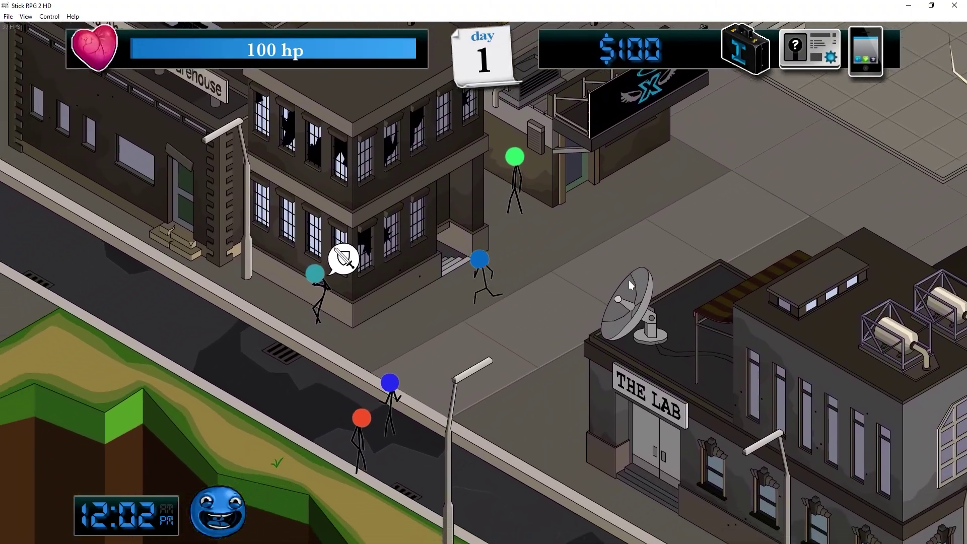
{"action": "key", "text": "Up"}
{"action": "key", "text": "Right"}
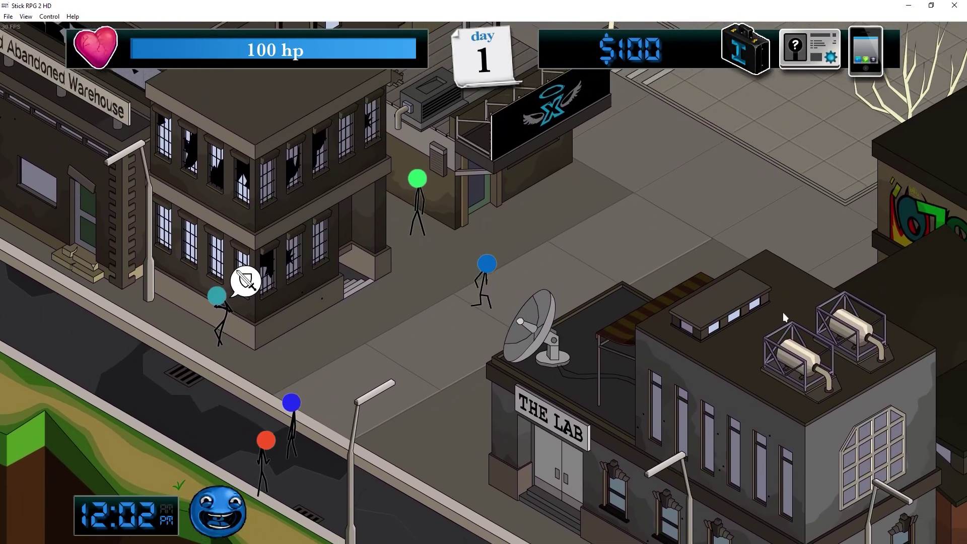